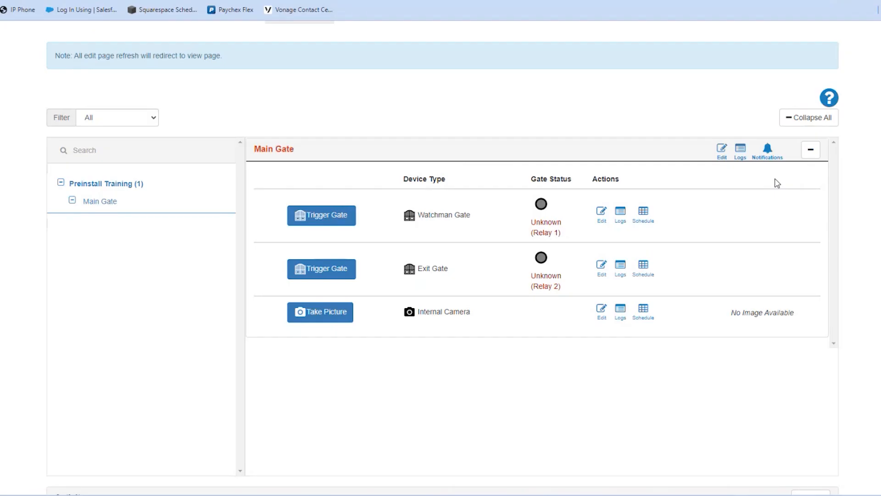
Step: Trigger the Main Gate, take an Internal Camera picture, and open the Watchman Gate's schedule
click(334, 220)
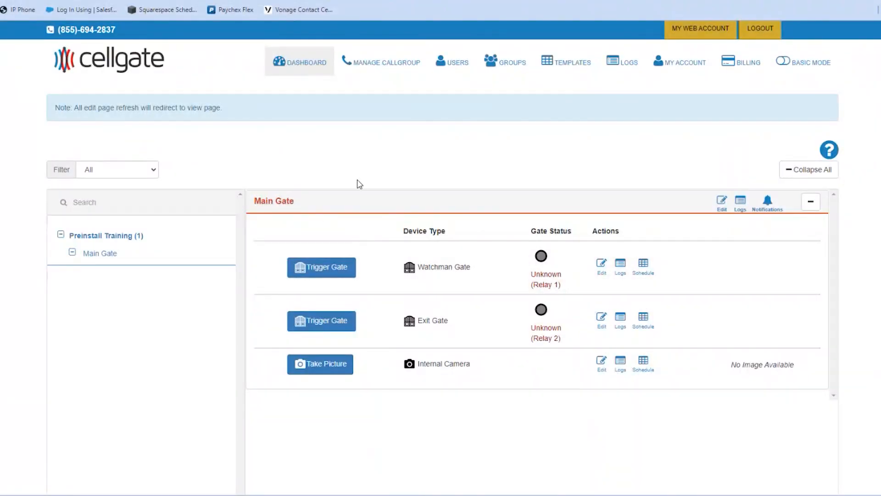
click(326, 366)
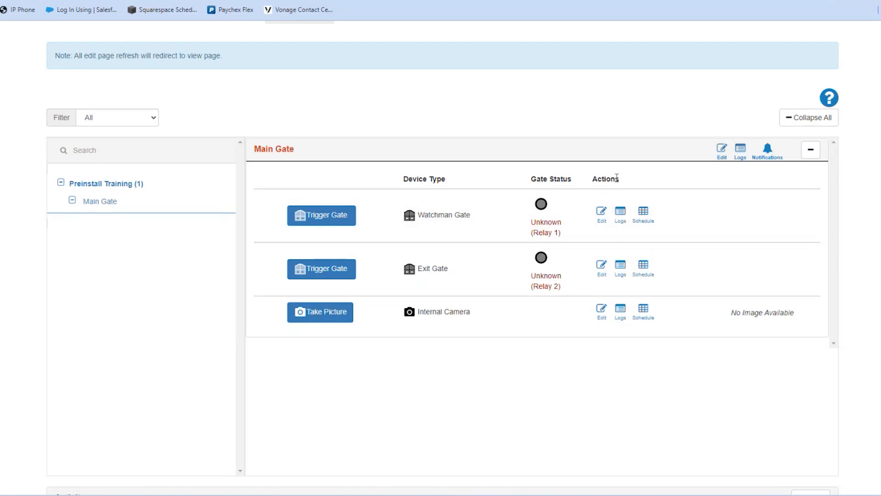
click(645, 221)
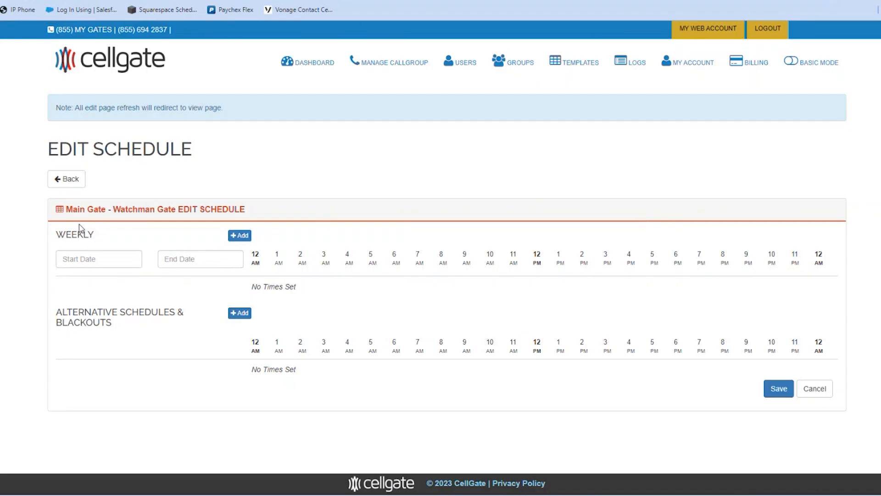
Step: Add a weekly timeframe with Monday as both its start and end day
click(238, 237)
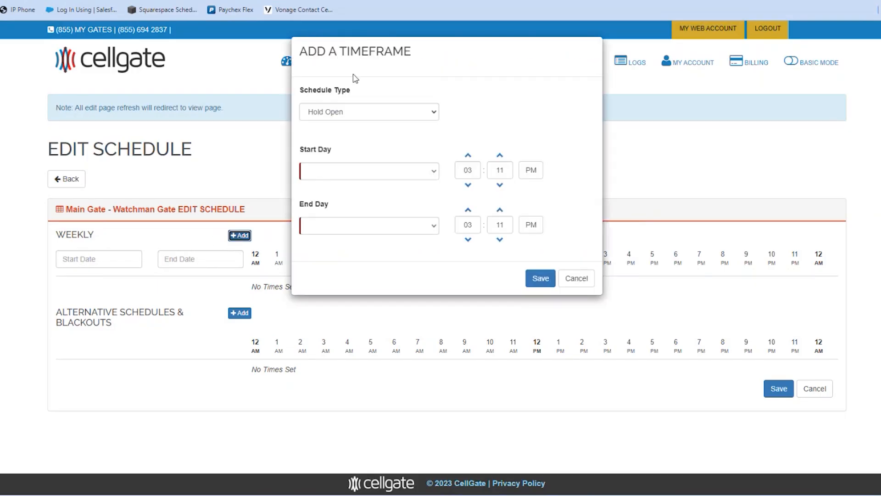
click(311, 171)
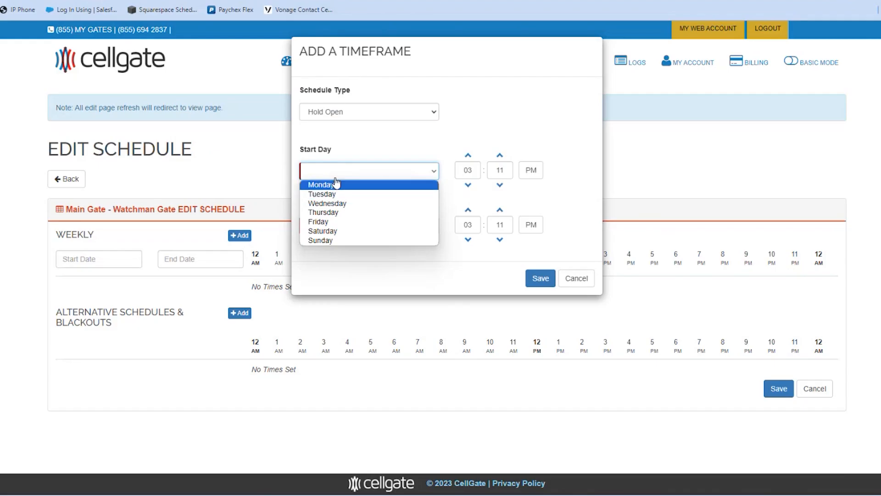
click(336, 183)
click(336, 173)
click(338, 184)
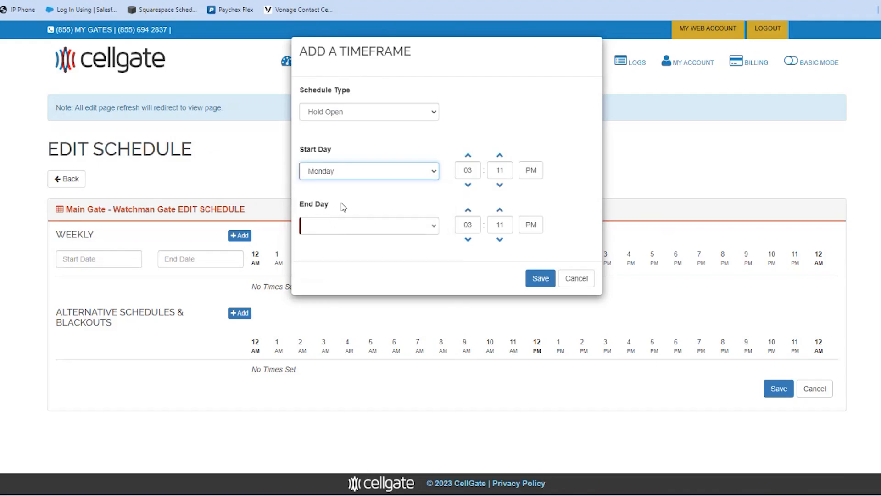
click(340, 225)
click(340, 236)
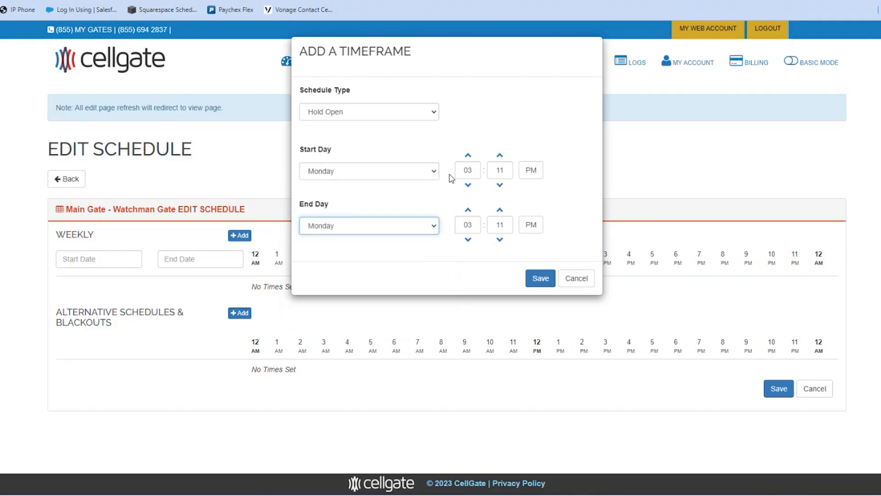
Step: Set the timeframe to 10:00–11:00 AM and save it to the Watchman Gate schedule
double_click(465, 169)
text(10)
double_click(500, 171)
text(0)
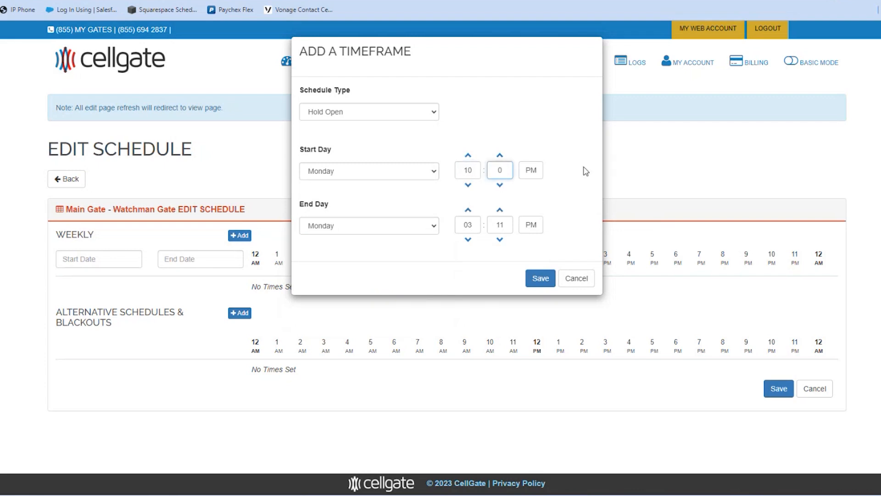
click(533, 171)
double_click(467, 224)
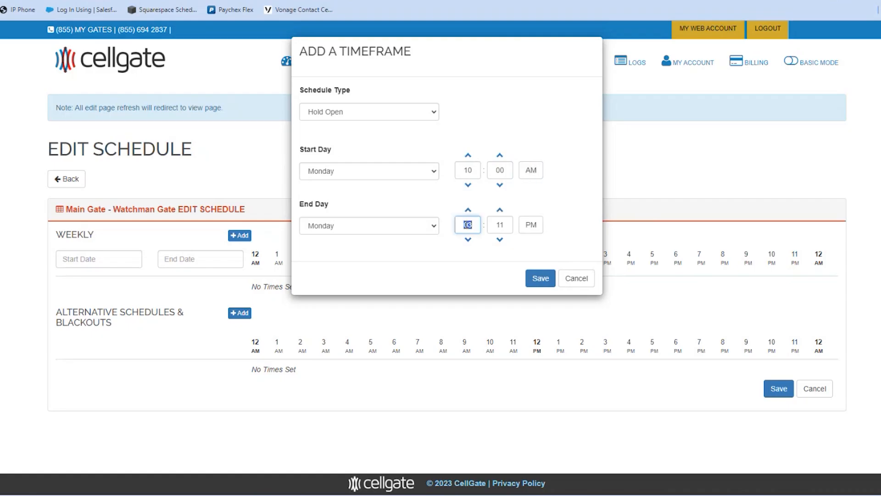
double_click(499, 224)
click(533, 225)
click(540, 278)
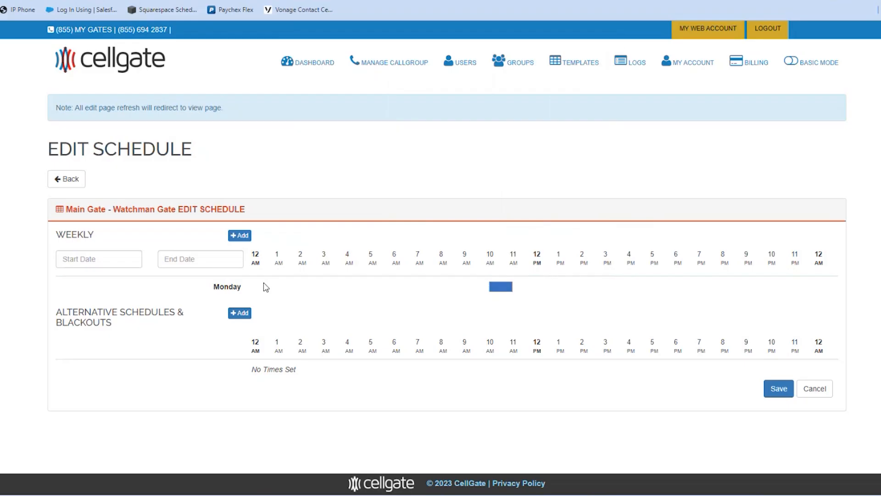
click(779, 392)
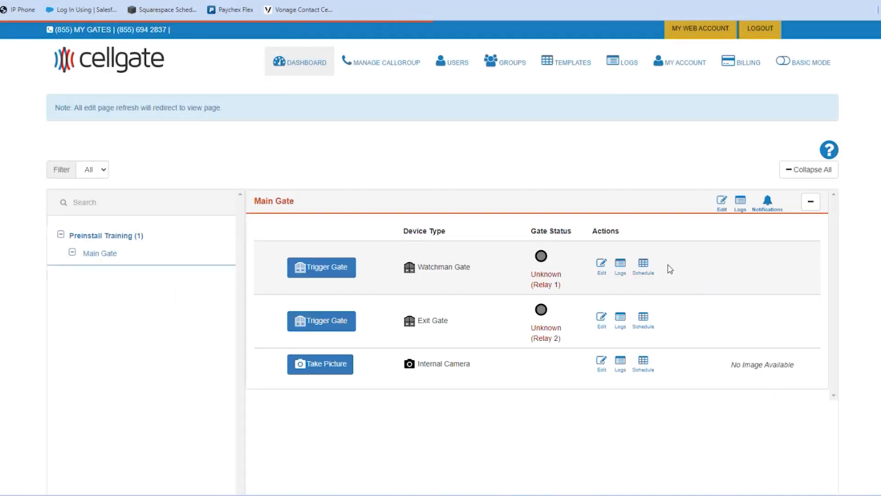
Step: Reopen the Watchman Gate schedule, add a March 18, 2024 Blackout Day, and save
click(643, 271)
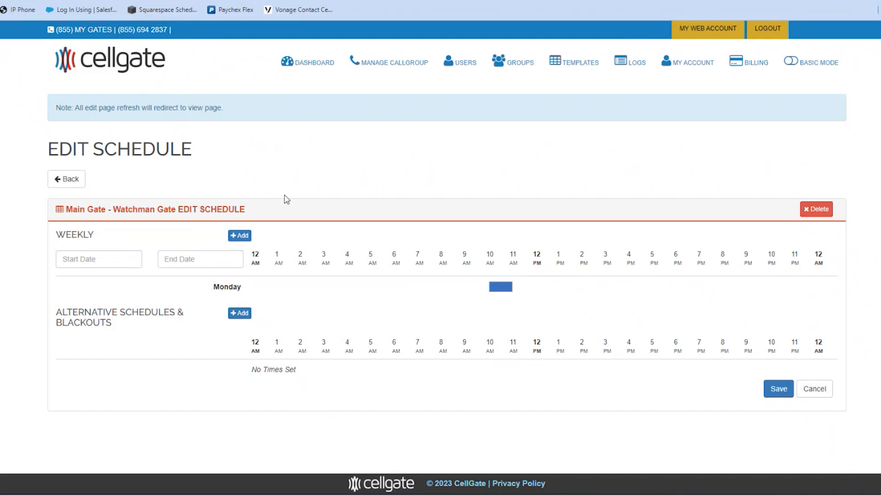
click(240, 316)
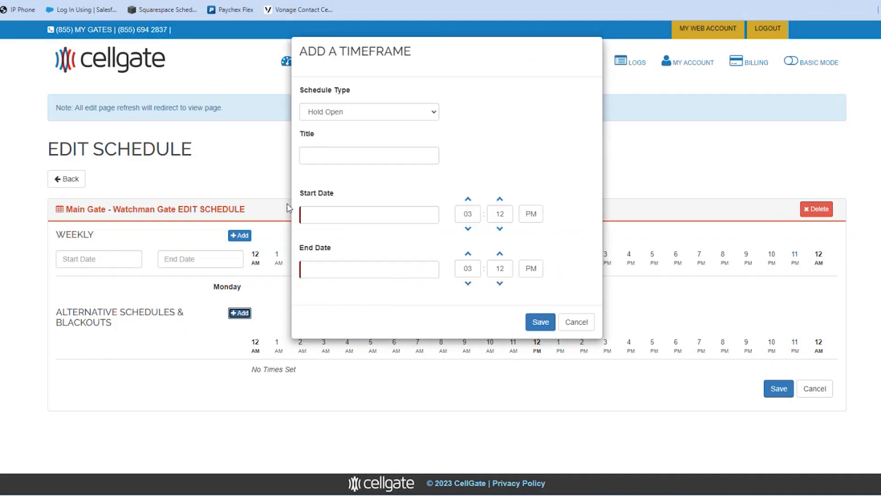
click(334, 111)
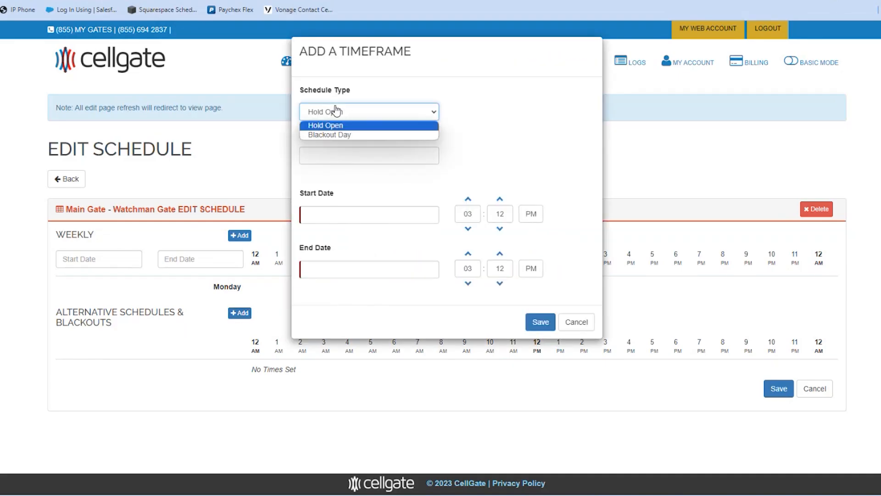
click(335, 135)
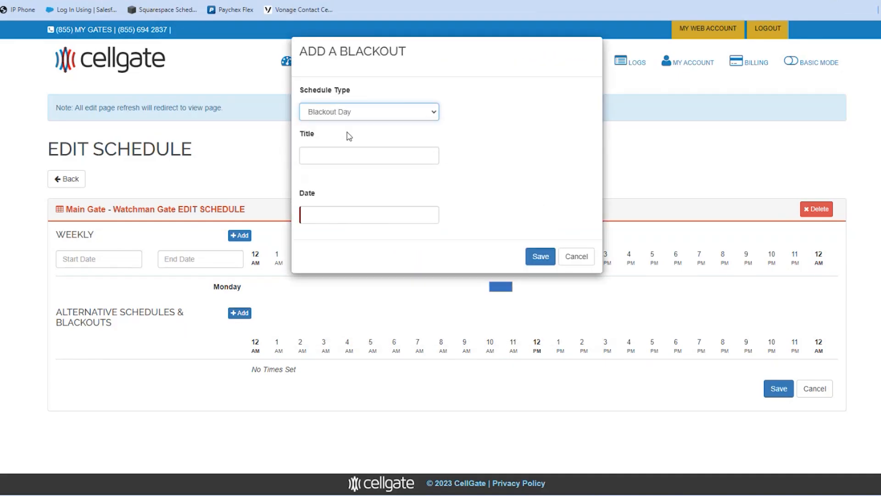
click(352, 218)
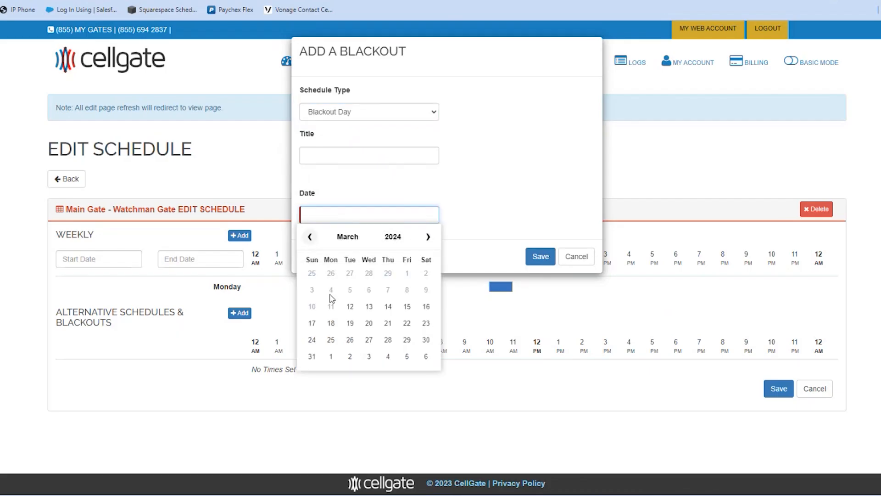
click(331, 324)
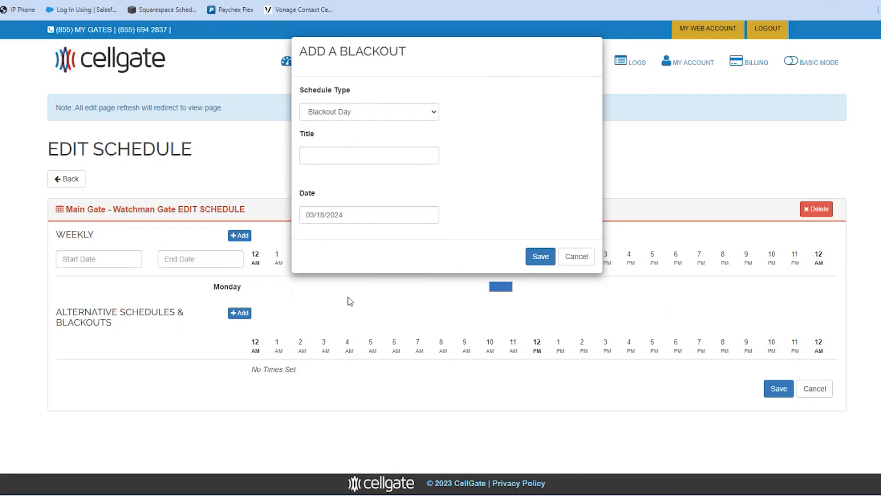
click(534, 255)
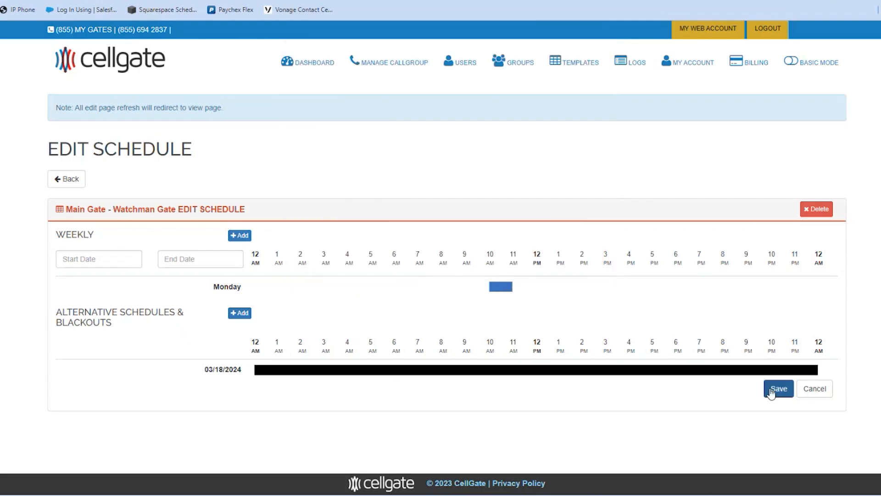
click(779, 391)
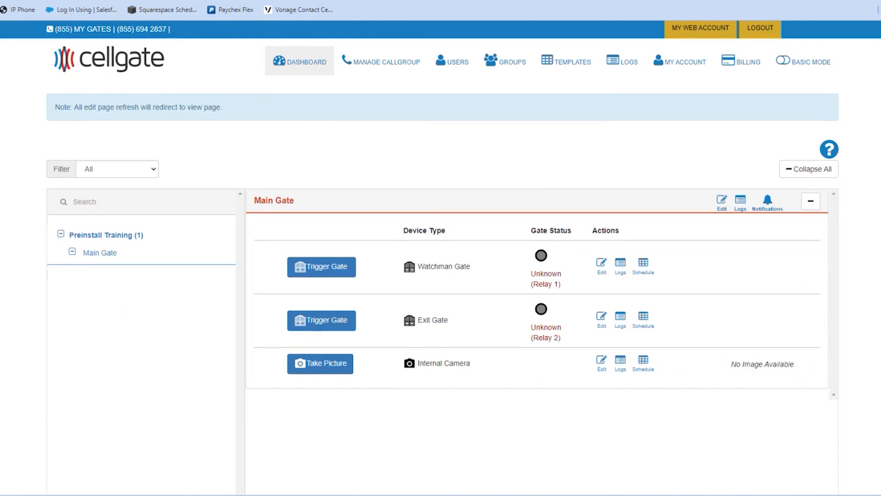
Step: Open the Main Gate's Logs page from the dashboard header
scroll(441, 257, down, 3)
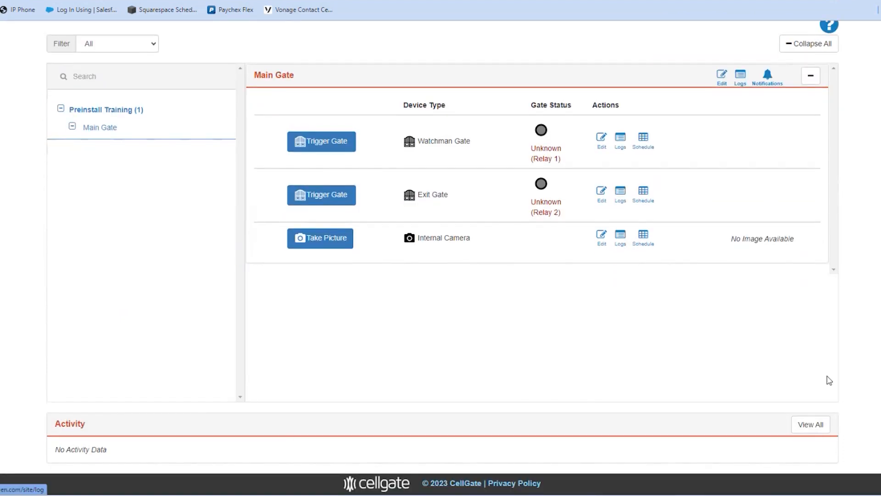
scroll(824, 427, up, 3)
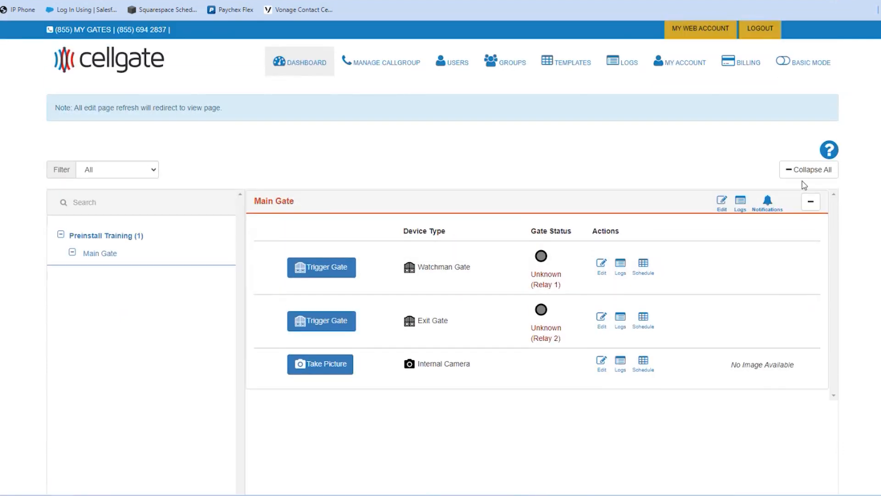
click(741, 205)
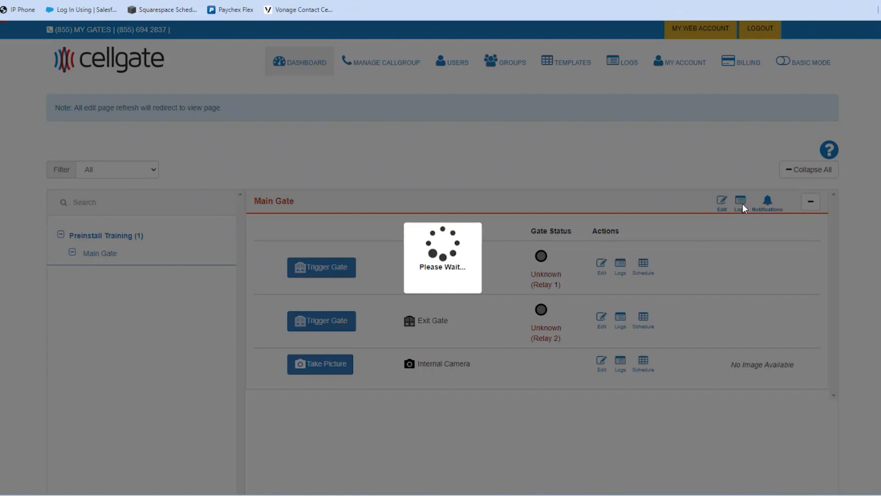
scroll(406, 210, down, 1)
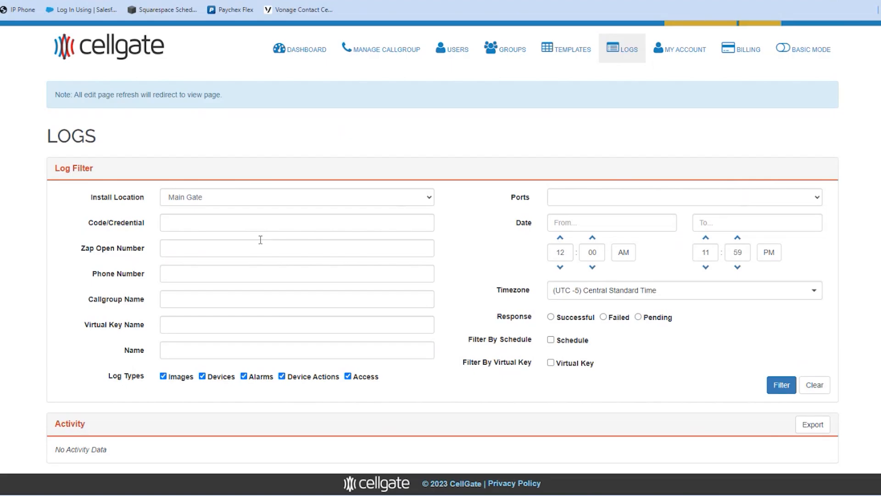
Step: Step through the Code/Credential, Callgroup Name, Virtual Key Name and start/end date log filters
click(173, 224)
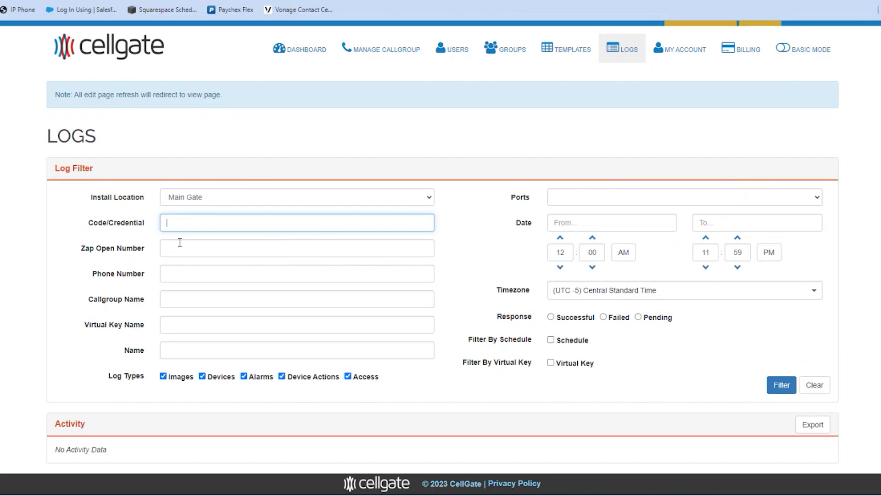
click(184, 297)
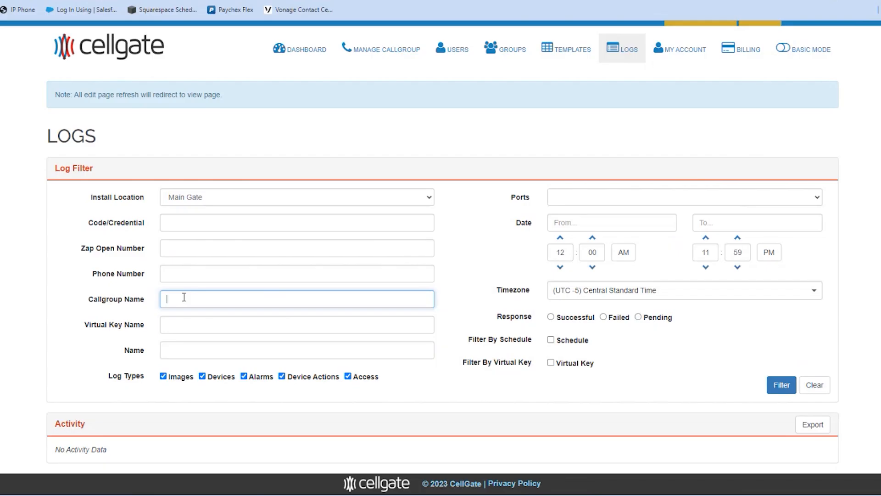
click(180, 324)
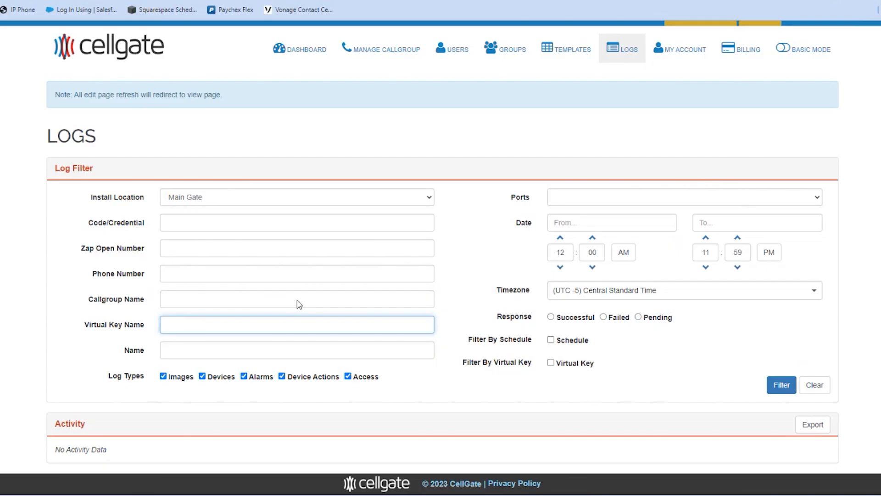
click(575, 225)
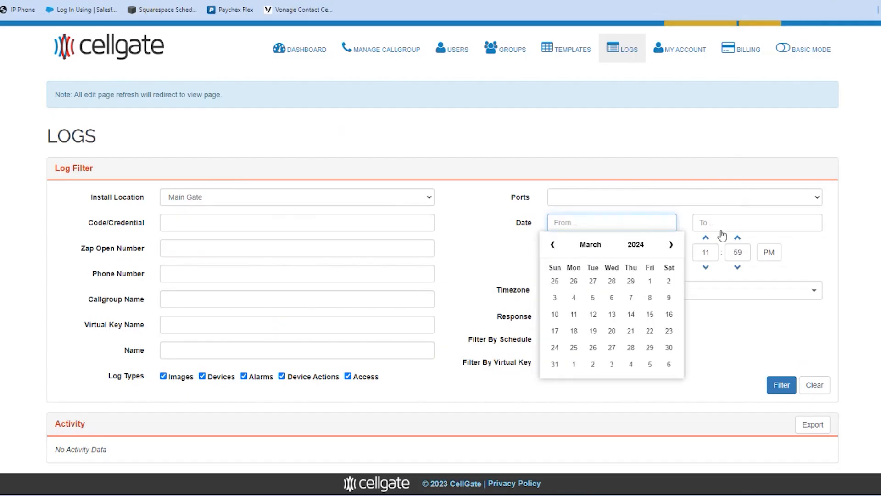
click(744, 225)
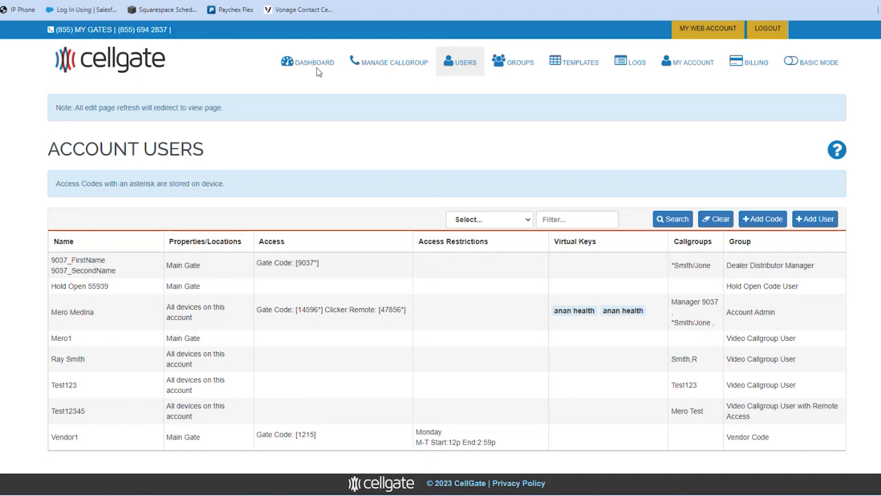
Step: Go to USERS > MANAGE USERS and bring up the Add User form
click(460, 67)
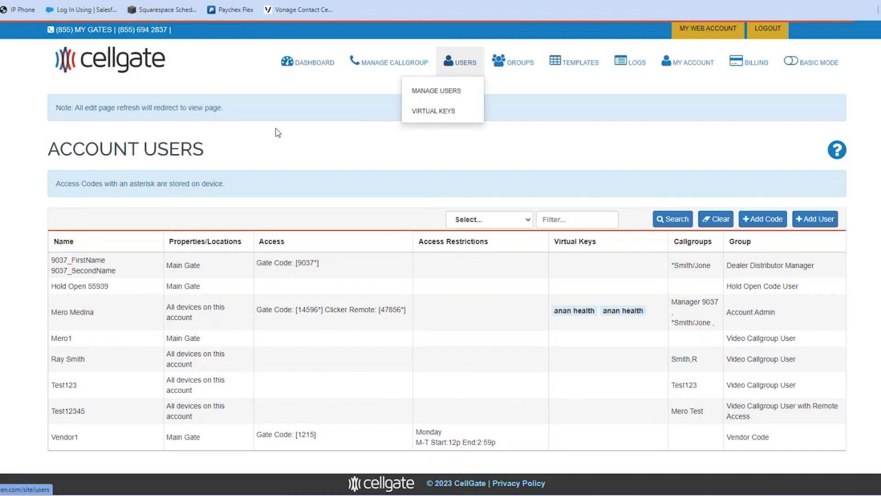
click(451, 92)
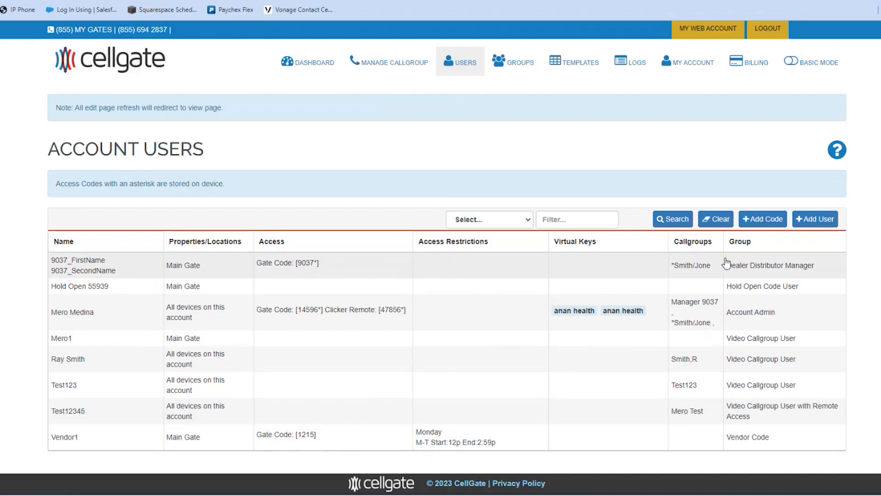
click(823, 219)
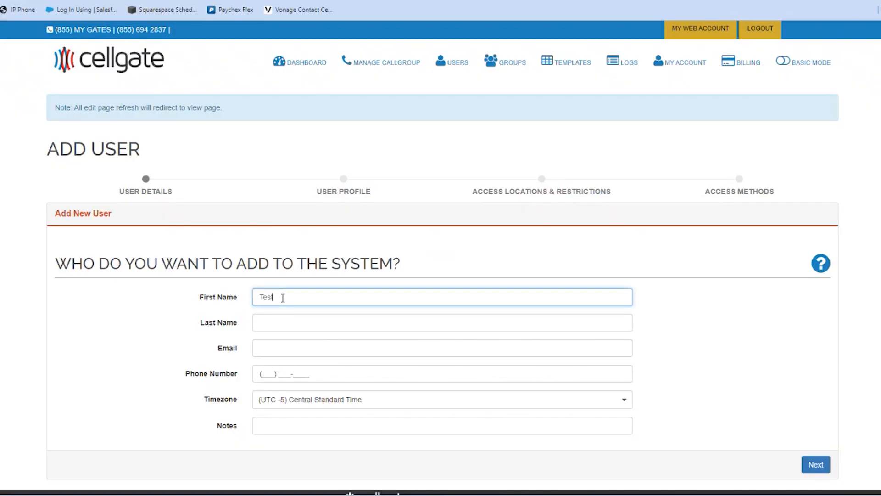
Step: Enter 'Test' in the name, fill in the user's e-mail, and continue to the group step
text(Test)
click(282, 320)
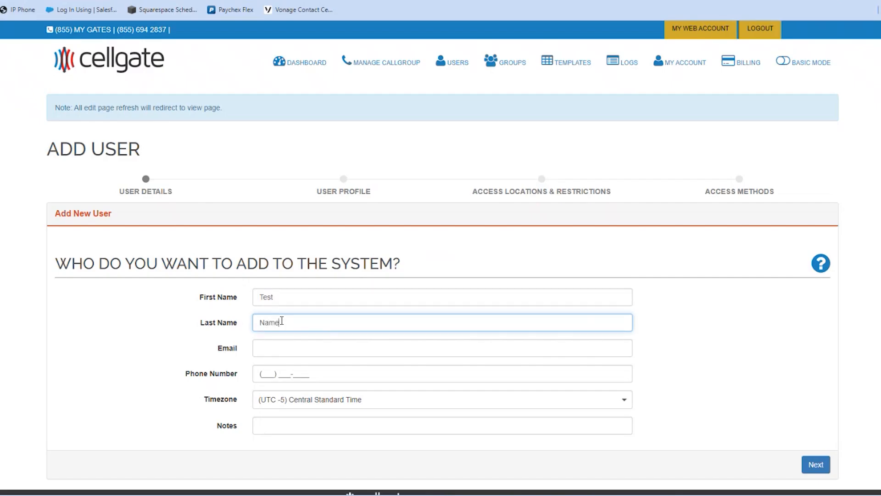
click(270, 349)
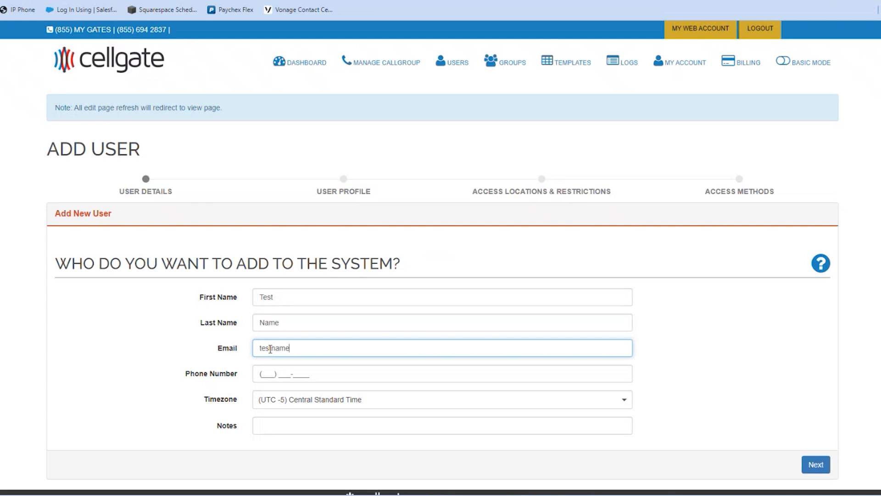
text(testname@cgt.)
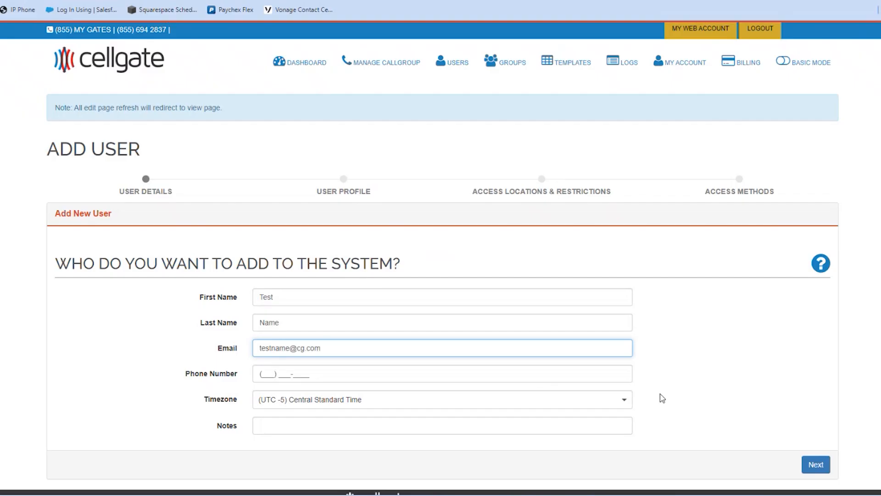
click(815, 465)
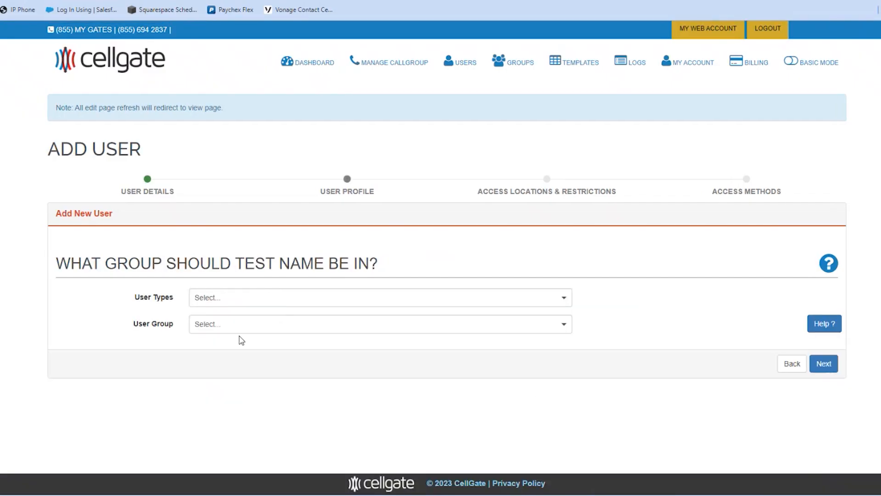
Step: Set user type Resident/Employee and group Video Callgroup User with Remote Access, then continue
click(226, 302)
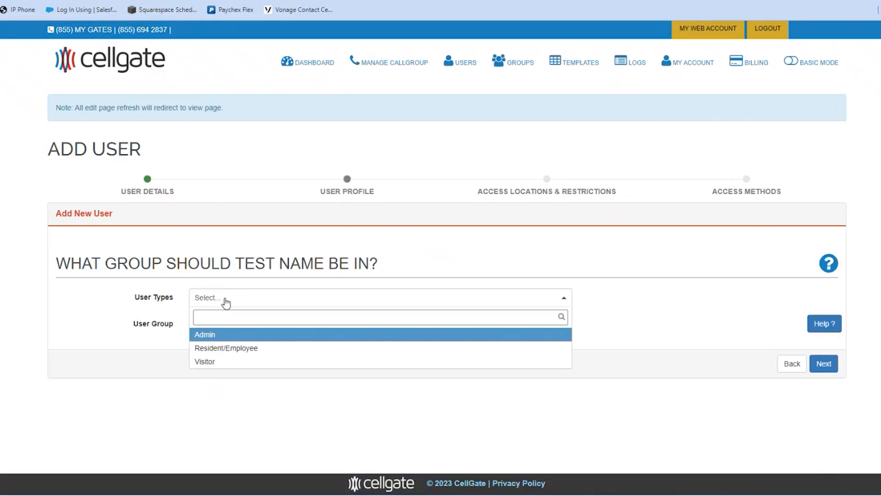
click(241, 349)
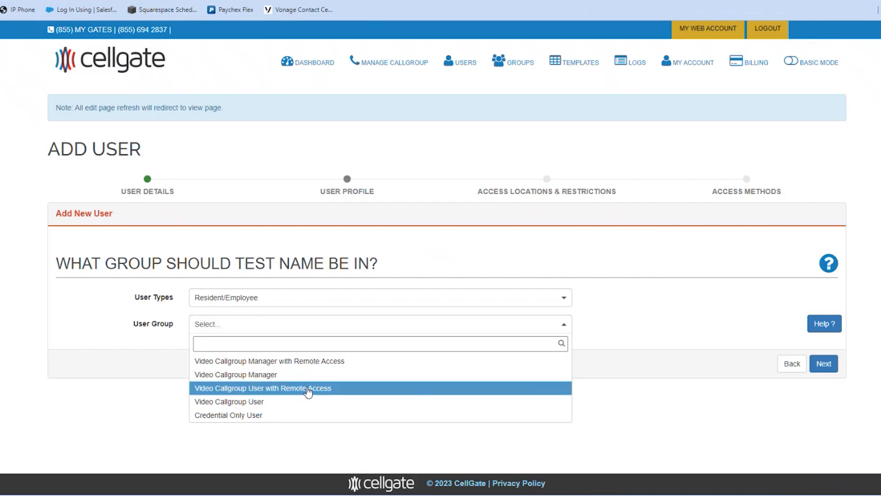
click(307, 390)
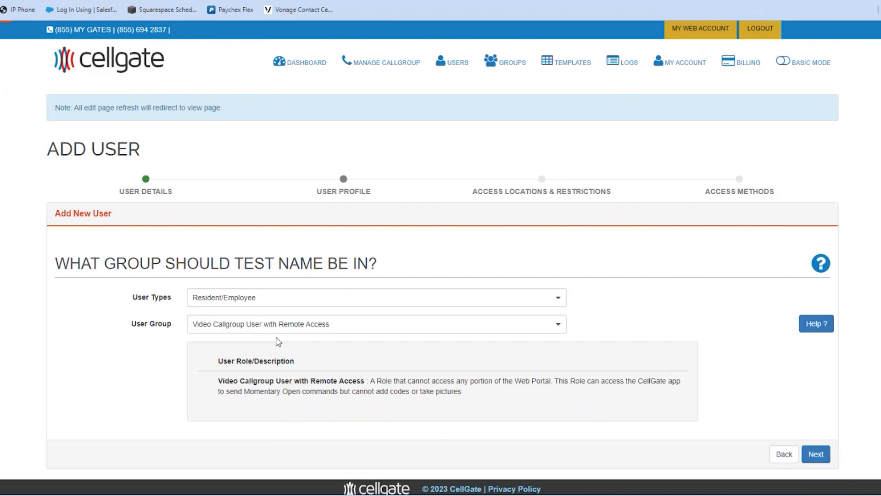
click(822, 454)
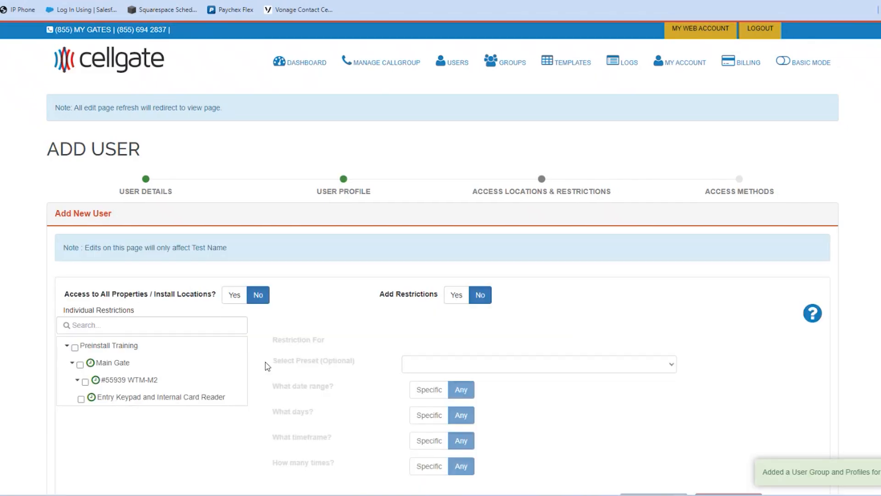
Step: Grant access to all properties and locations, save it, and choose to enter a gate code
click(232, 295)
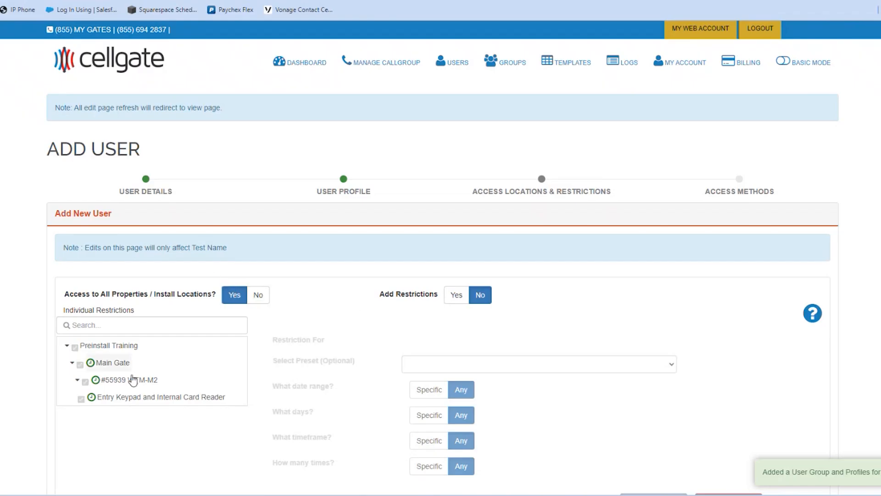
scroll(158, 390, down, 1)
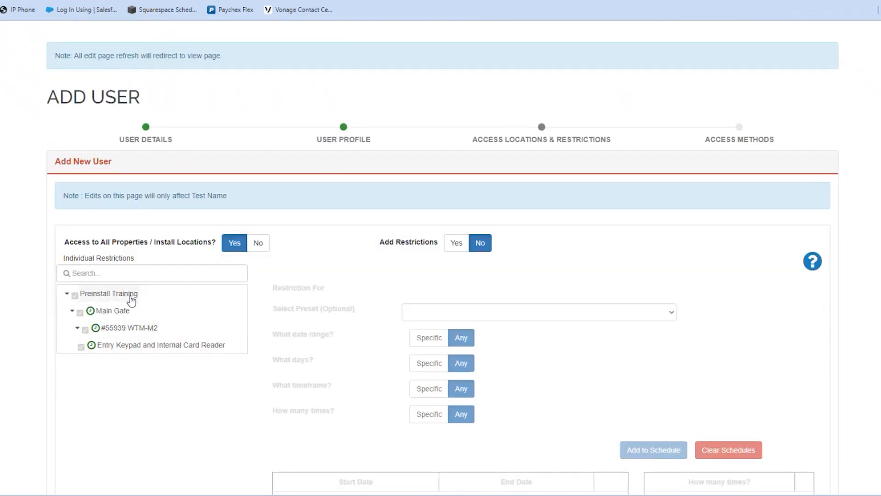
scroll(606, 462, down, 6)
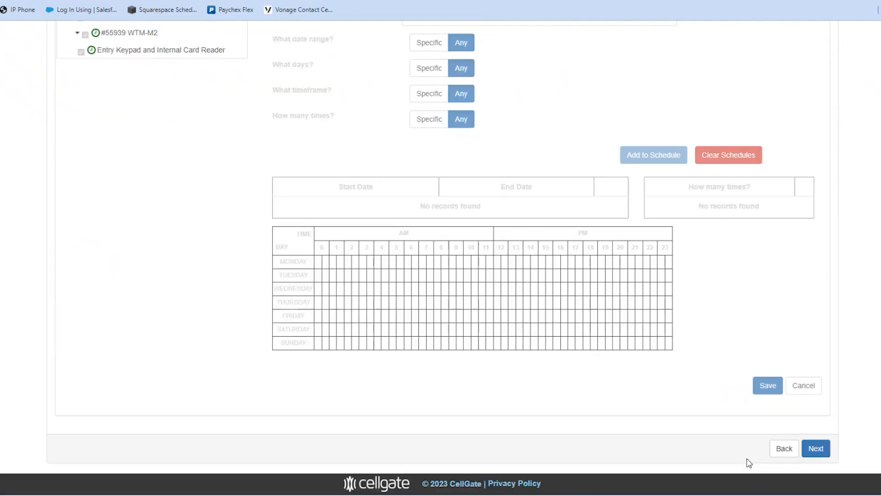
click(818, 450)
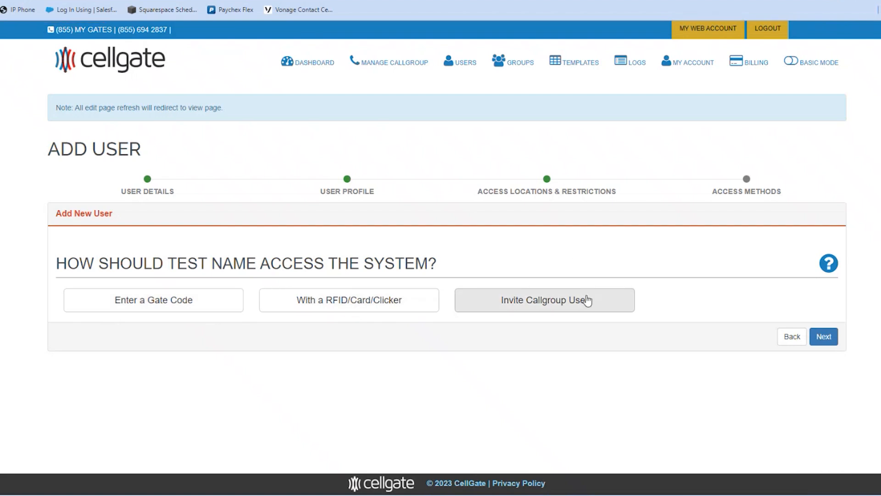
click(159, 305)
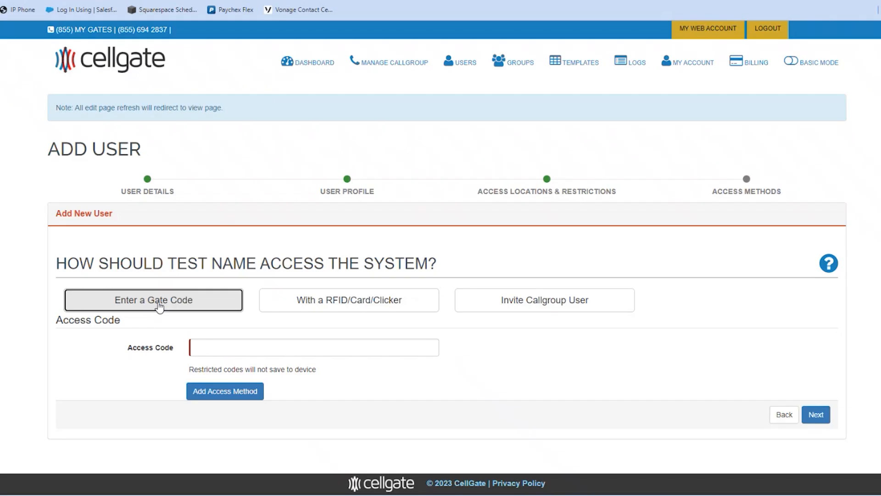
Step: Add gate code 5656 as an access method and bring up the Invite Callgroup User form
click(212, 347)
text(565)
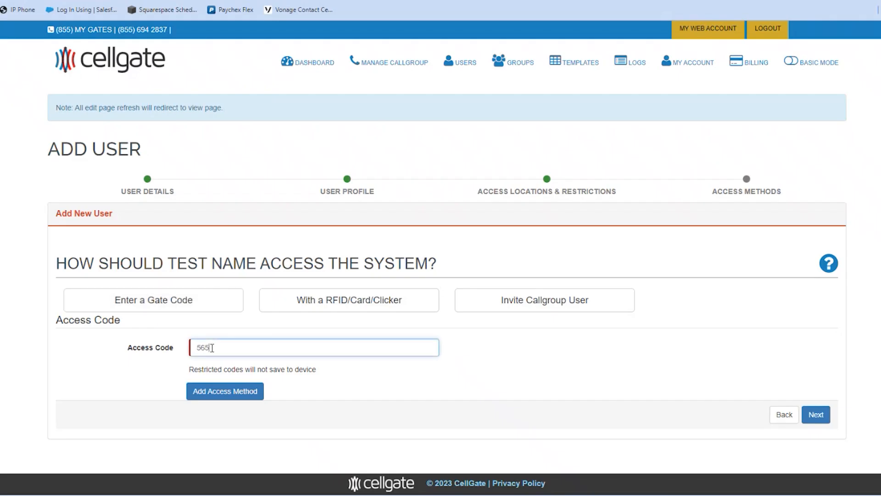
text(6)
click(226, 392)
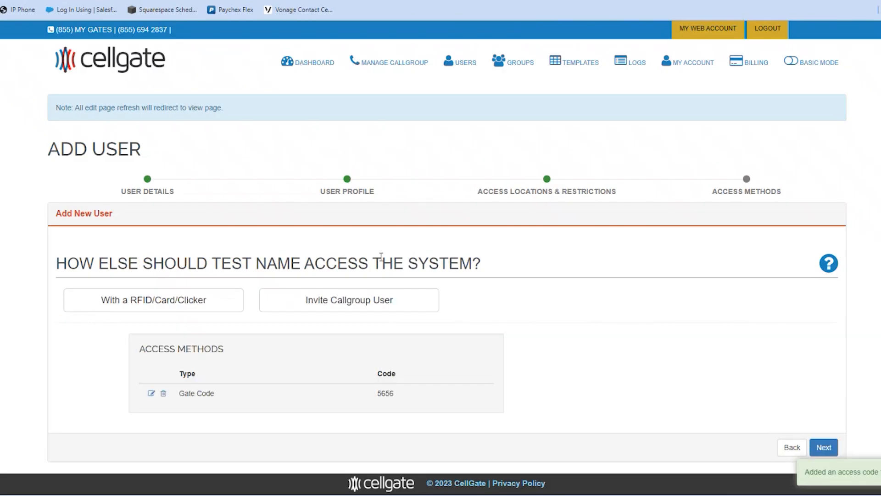
click(350, 304)
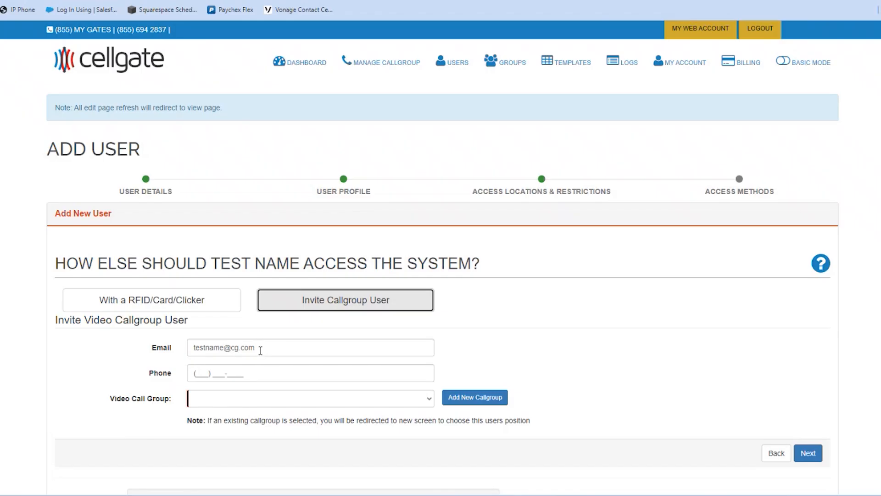
Step: Add a new video callgroup with display name 'Test Name', save it, and finish adding the user
click(473, 397)
click(366, 84)
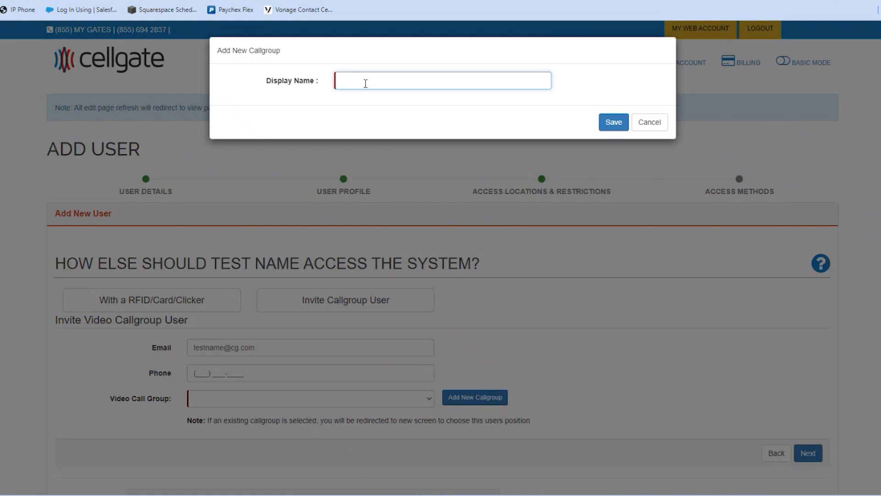
text(Test, Name)
click(604, 123)
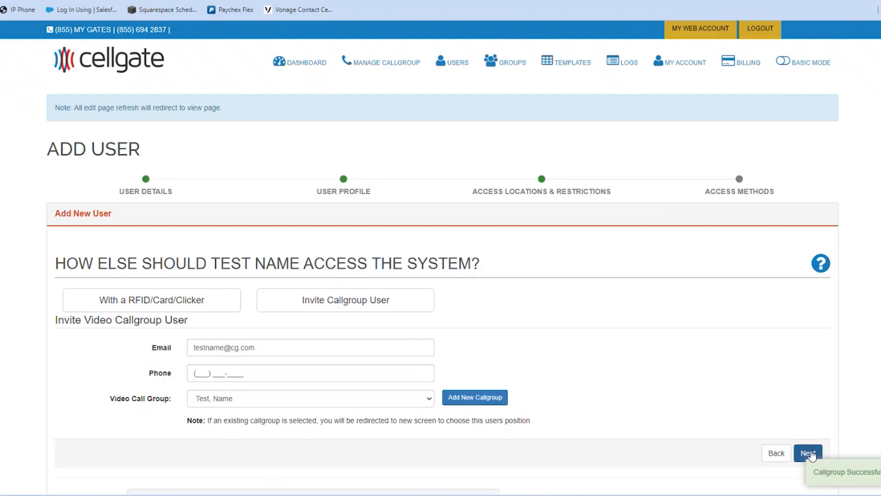
click(809, 453)
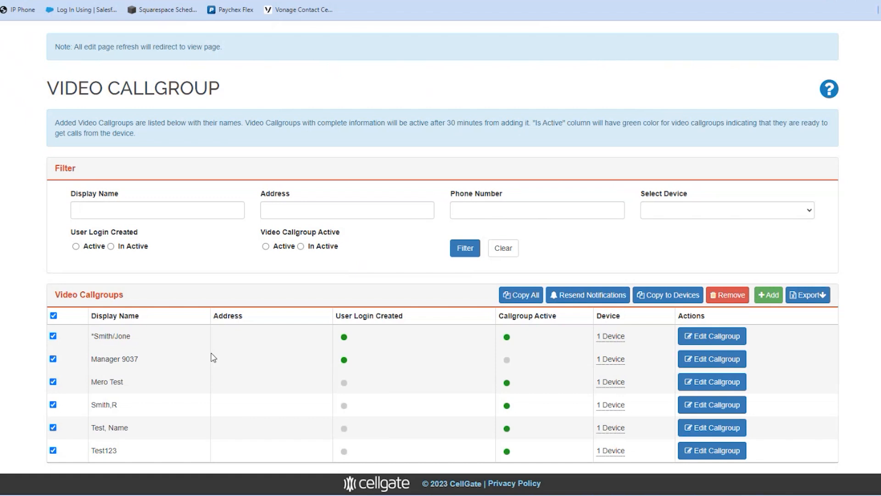
Step: Select only the Test123 callgroup and remove it together with all its associated users
click(53, 315)
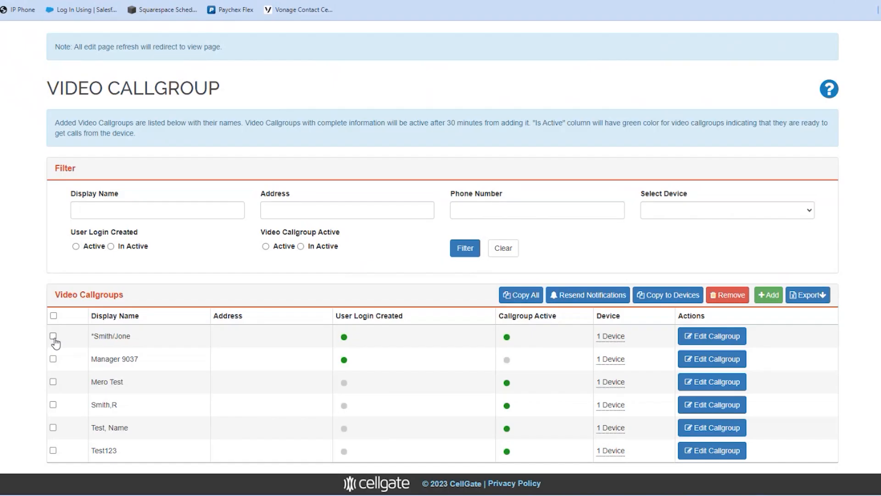
click(53, 451)
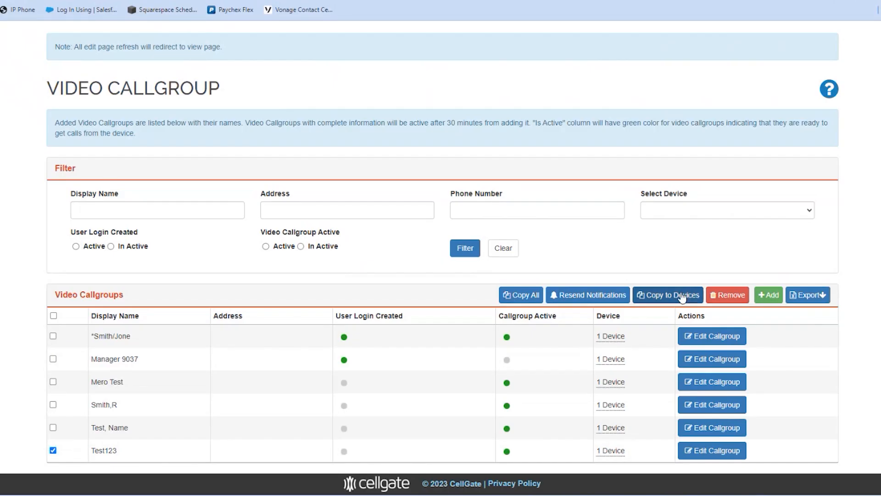
click(729, 296)
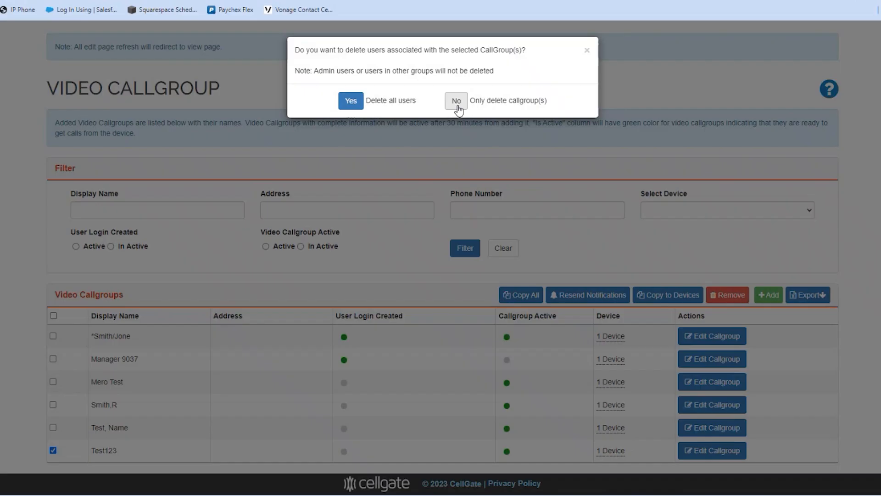
click(348, 103)
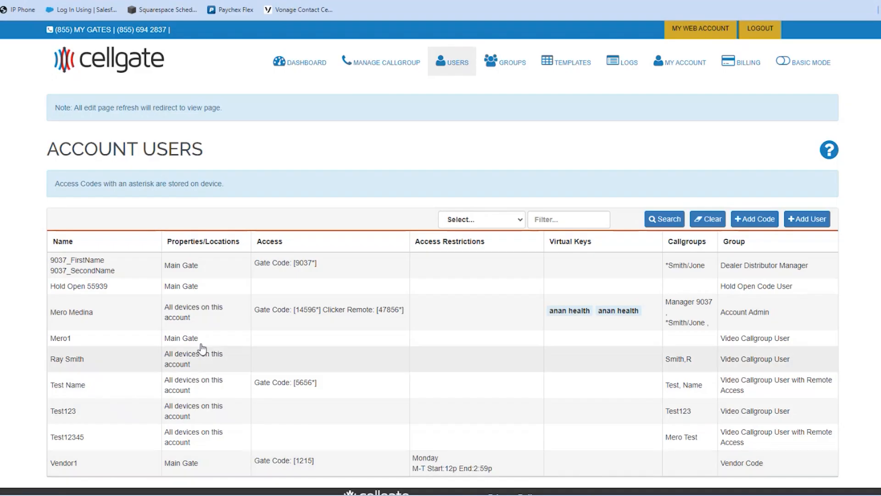
Step: Open the test user's record, cancel the web access login settings, and scroll to Access Methods
click(329, 387)
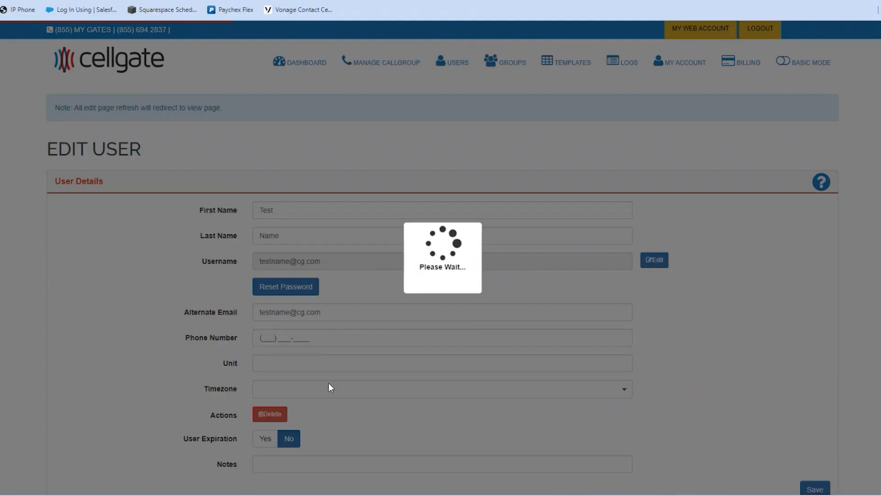
scroll(353, 301, down, 1)
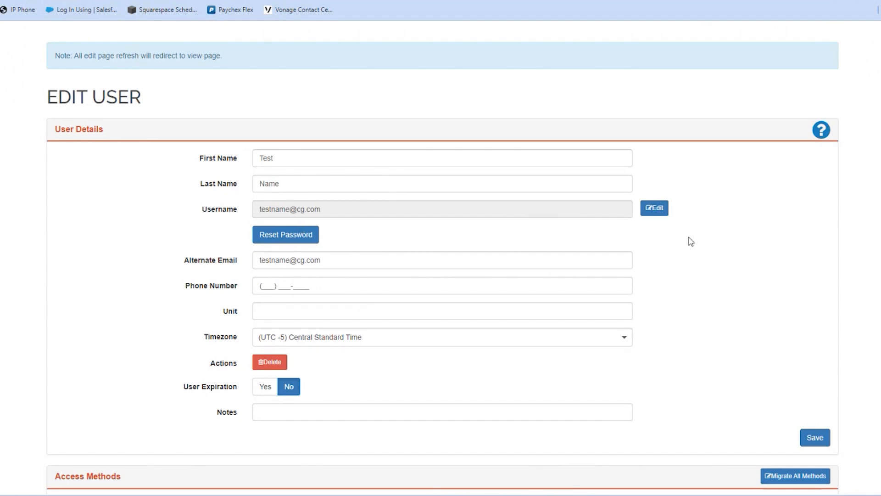
click(655, 210)
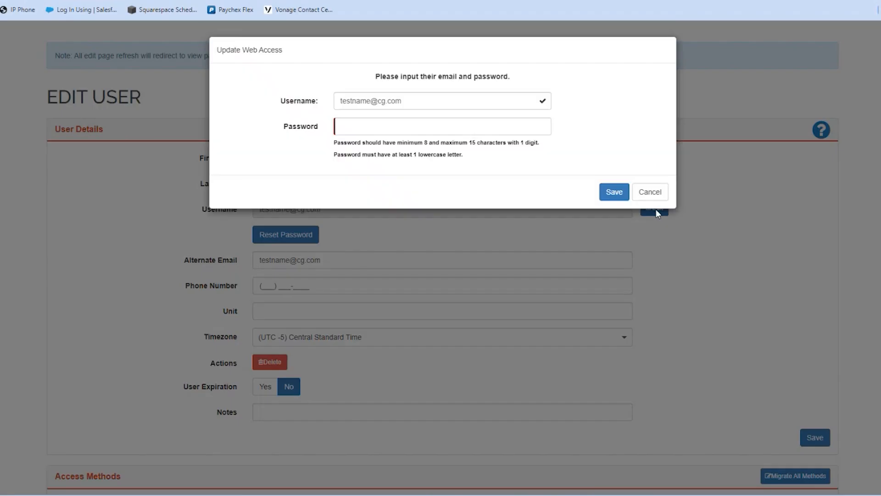
click(350, 125)
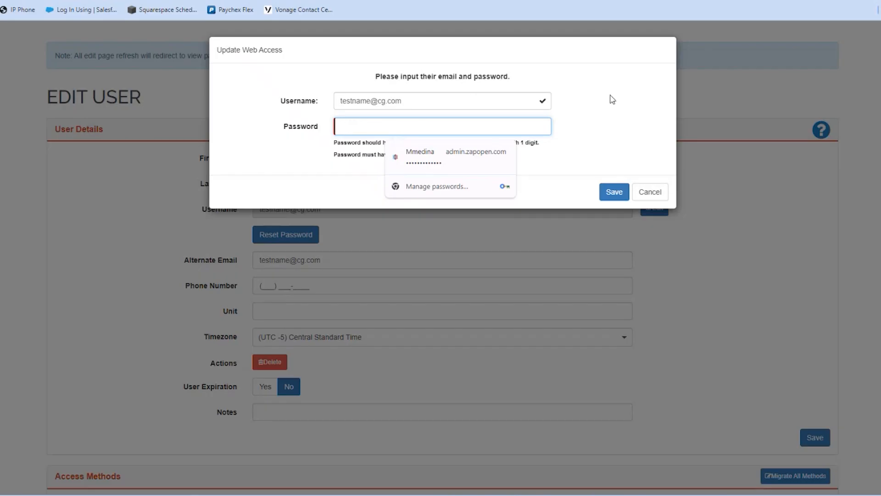
click(650, 191)
scroll(393, 223, down, 1)
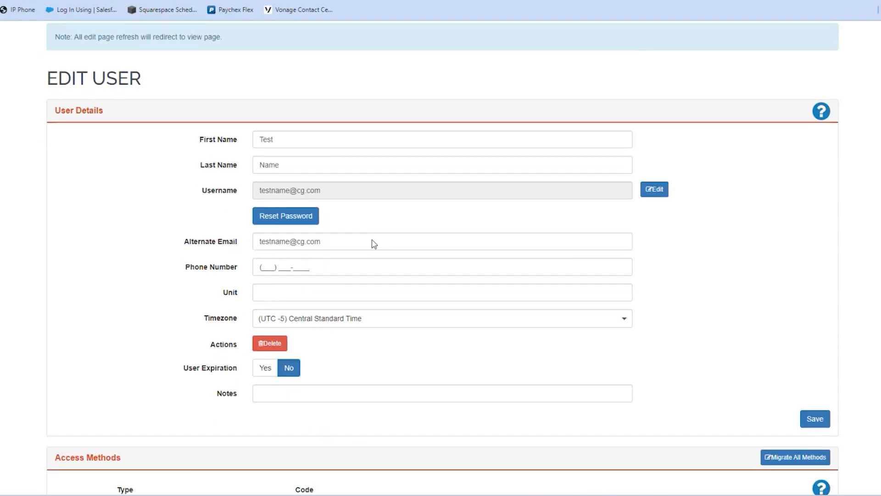
scroll(374, 245, down, 5)
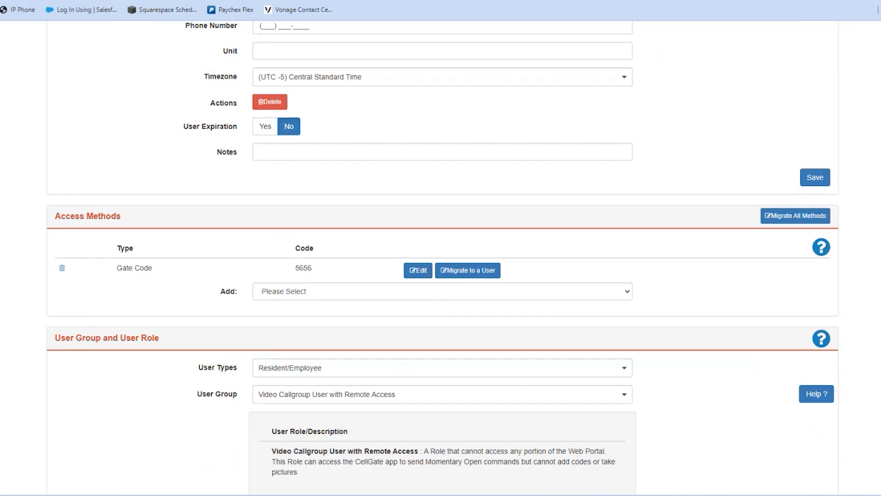
click(498, 278)
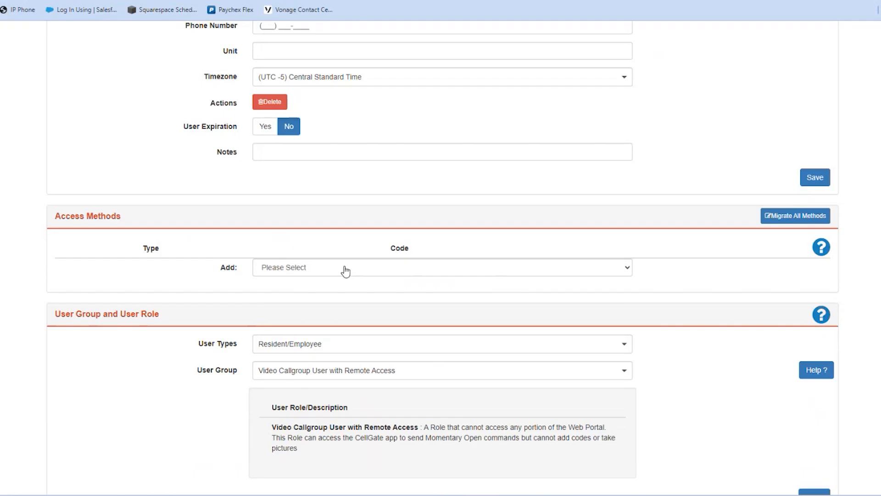
click(346, 272)
click(325, 290)
click(289, 299)
text(1512)
right_click(257, 314)
click(366, 358)
click(816, 350)
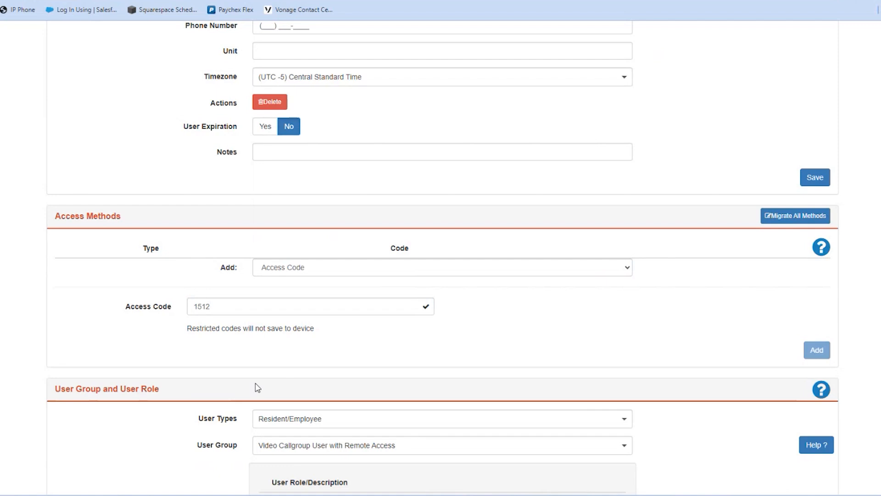
Step: Start an RFID / Card / Clicker access method and browse inventory devices, briefly picking 12369
click(307, 296)
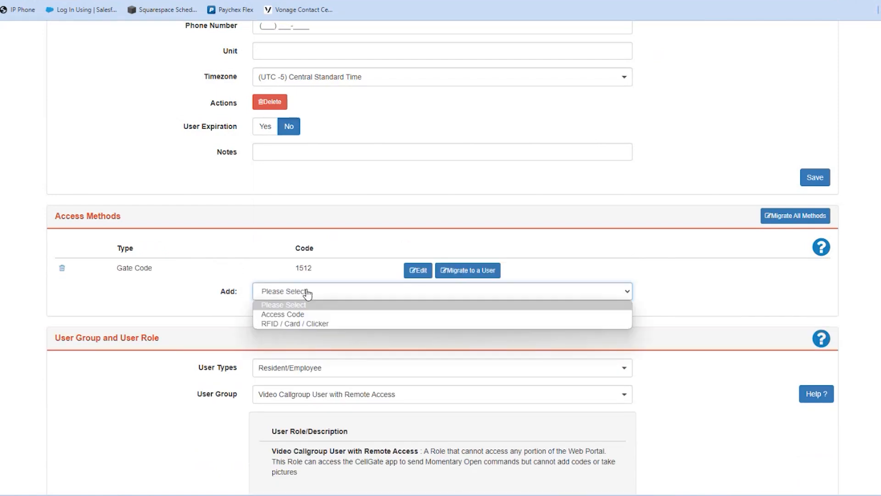
click(325, 324)
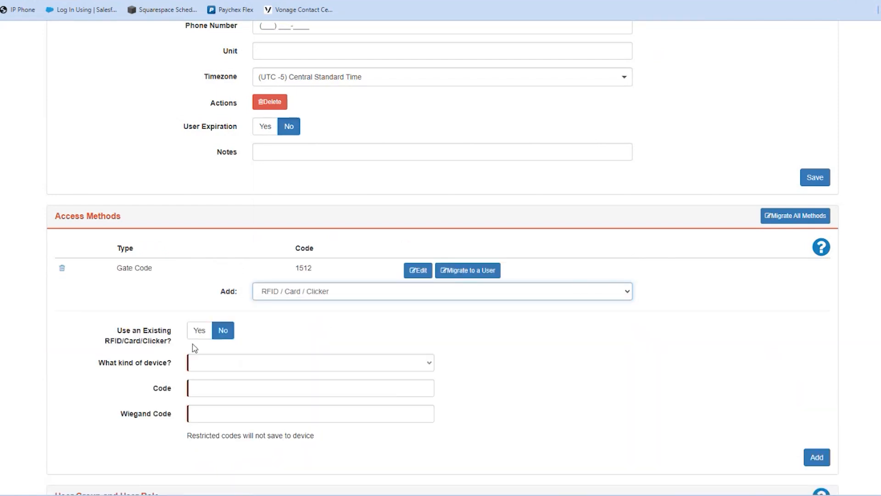
click(215, 364)
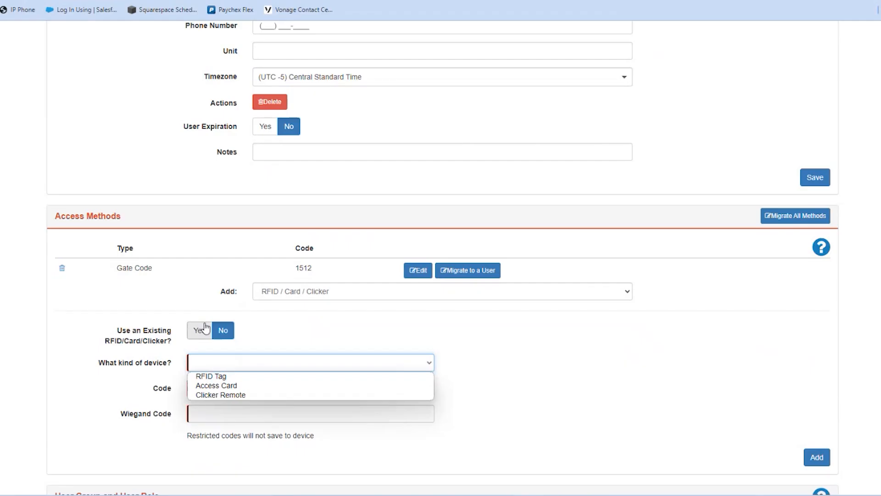
click(295, 325)
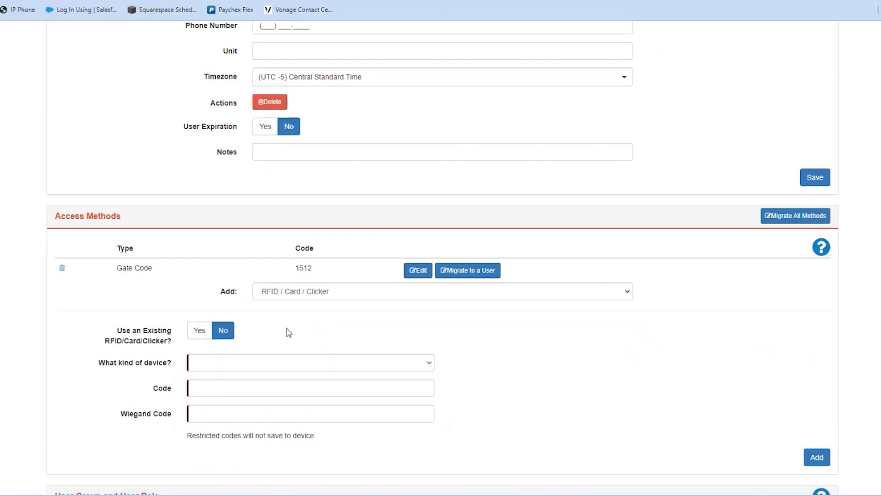
click(198, 331)
click(284, 364)
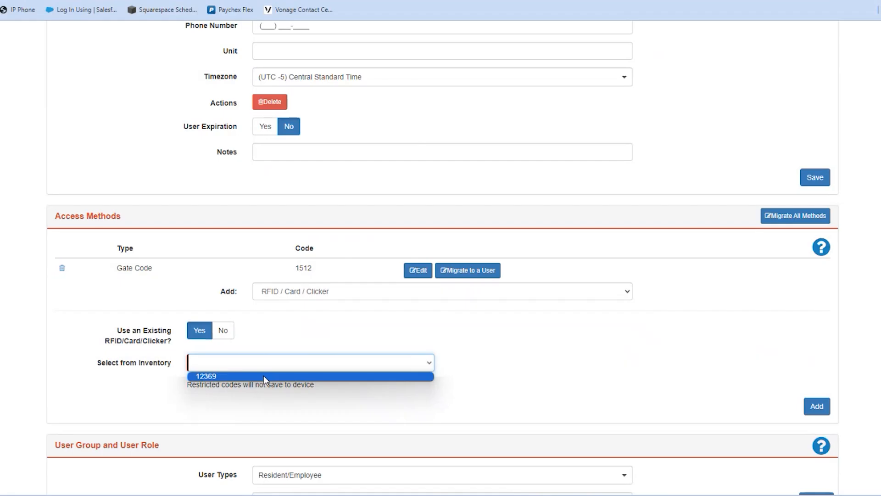
click(263, 375)
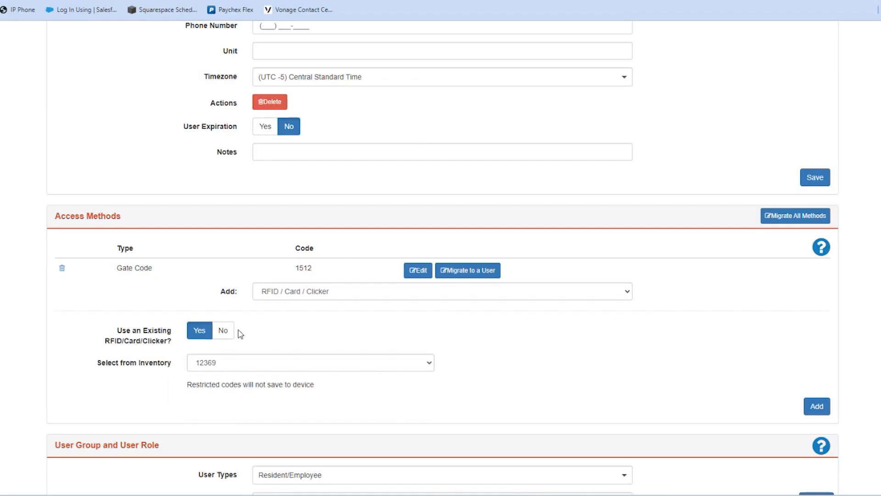
click(223, 331)
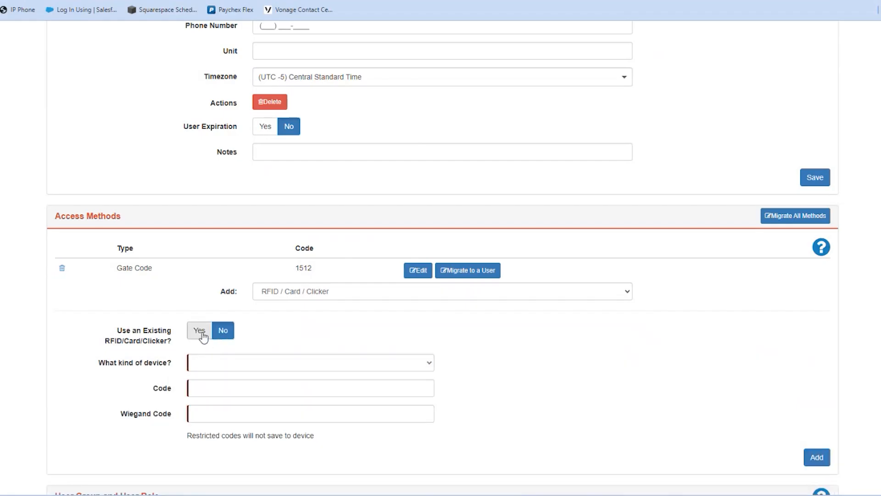
click(214, 366)
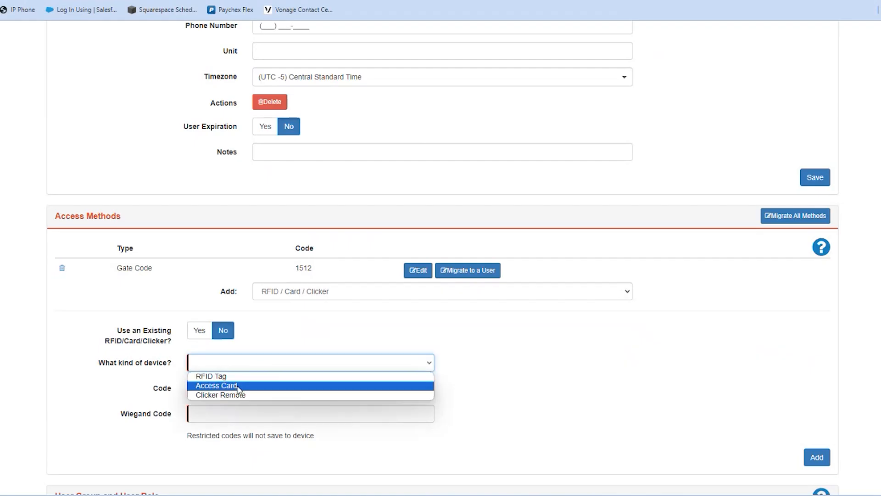
click(242, 388)
click(209, 384)
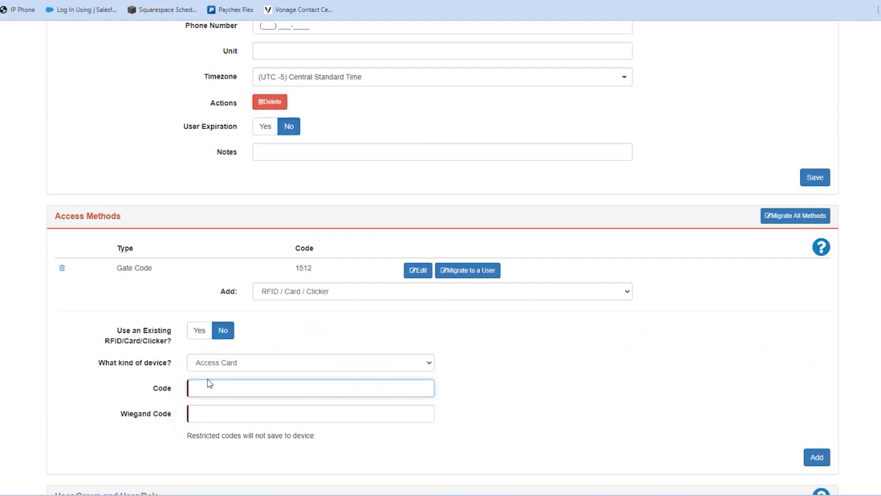
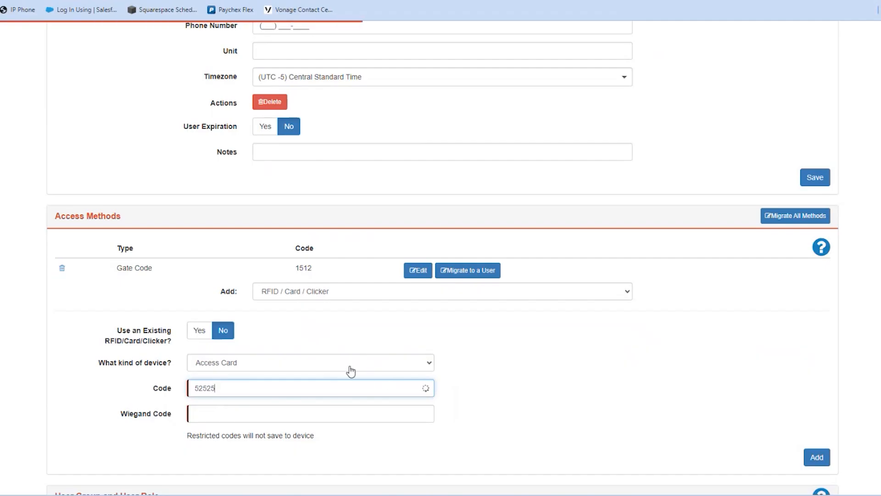
scroll(507, 402, down, 1)
click(818, 405)
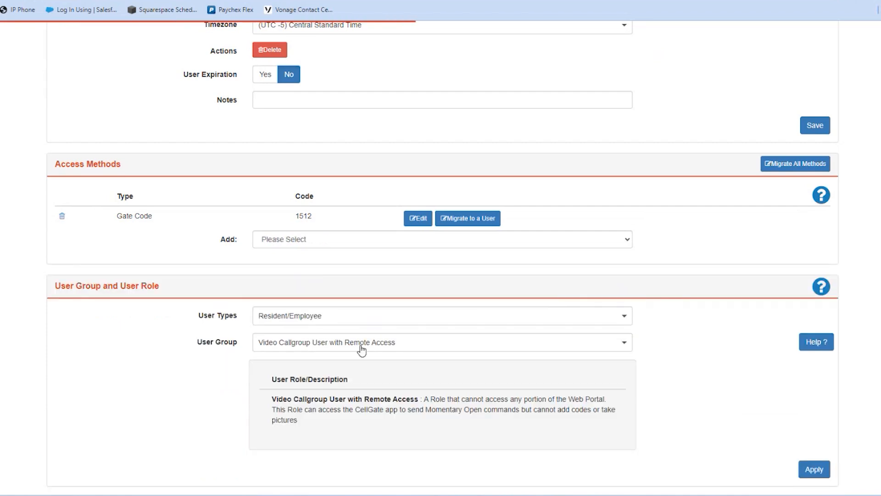
Step: Change the user type to Admin with the Account Admin group and apply it
scroll(118, 337, down, 2)
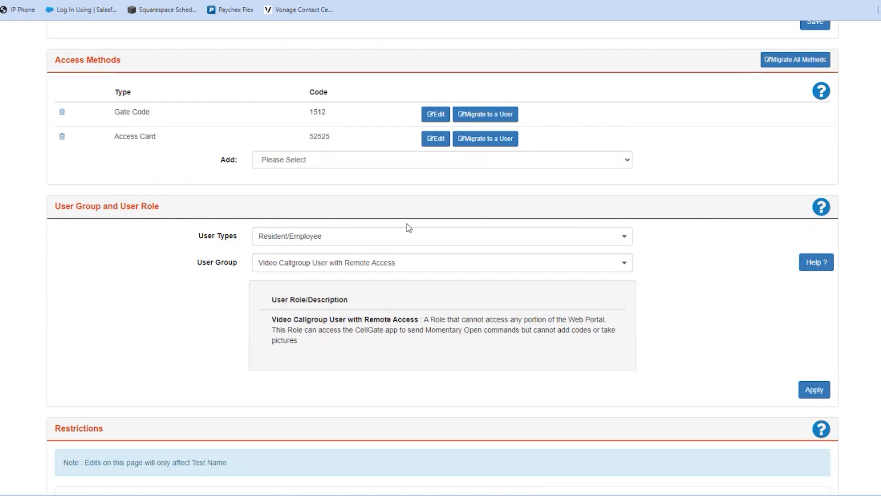
click(629, 239)
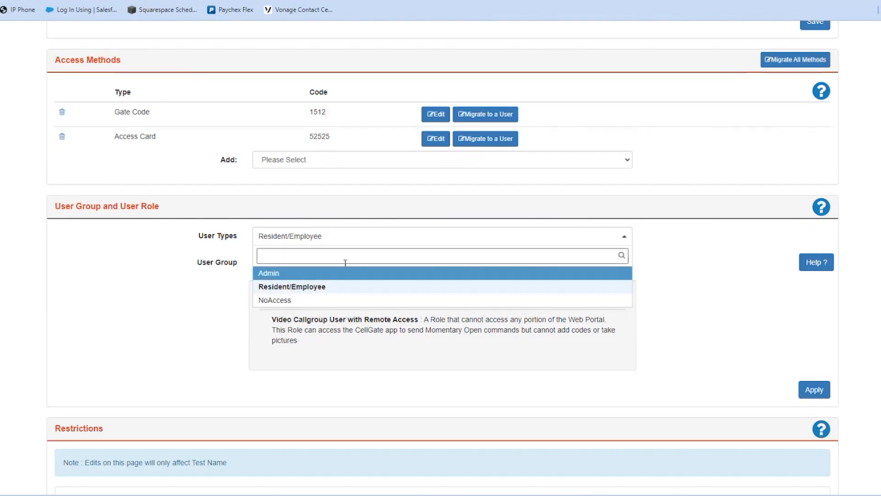
click(290, 274)
click(298, 263)
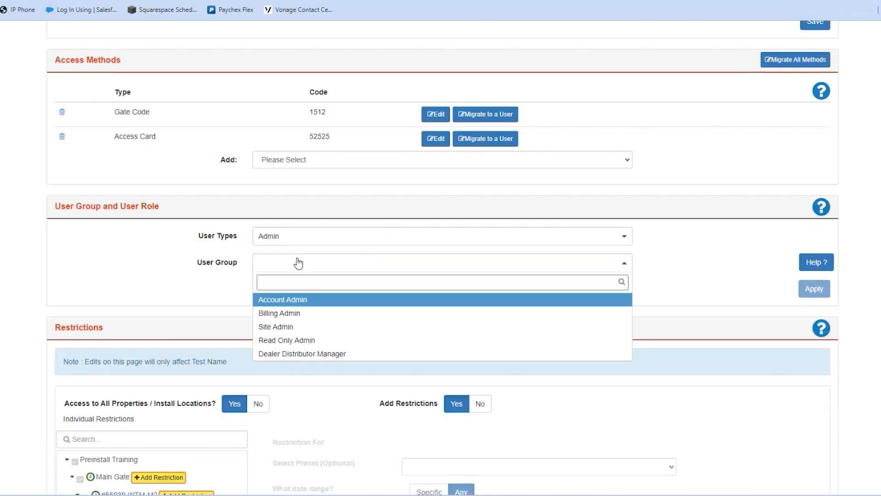
click(307, 301)
click(815, 379)
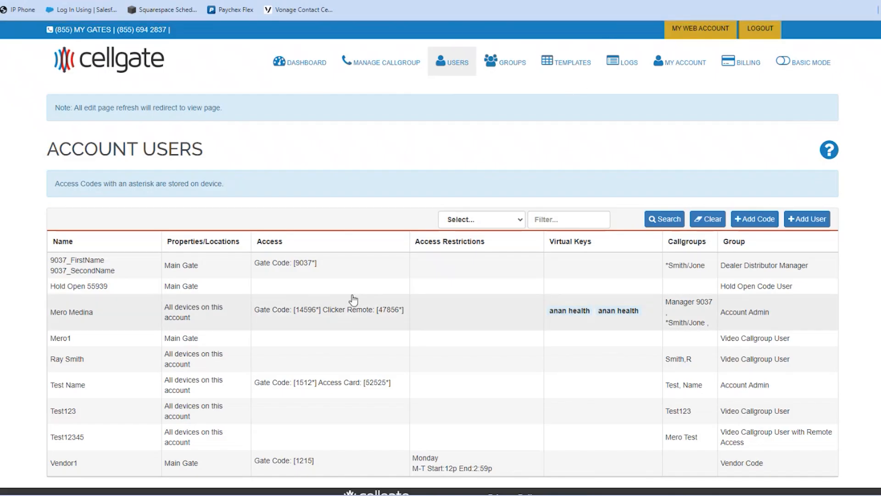
scroll(572, 100, down, 1)
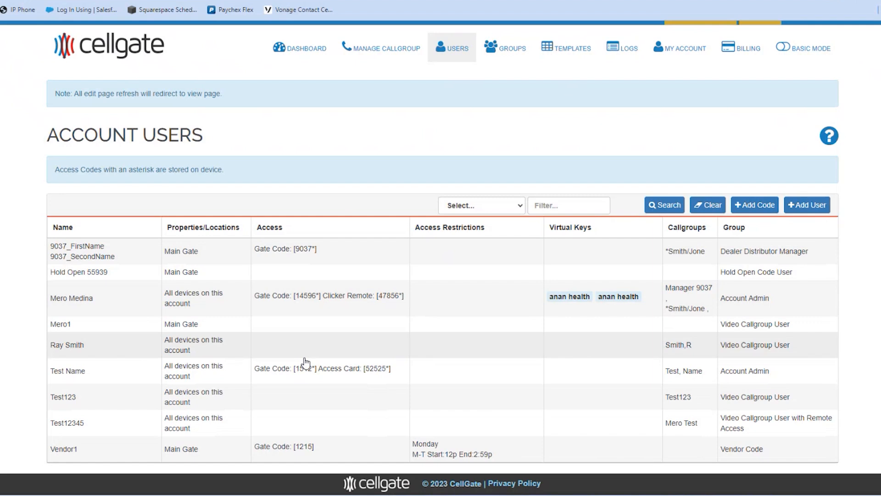
Step: Open the Test123 user's Edit User page and scroll down to its Restrictions section
click(265, 404)
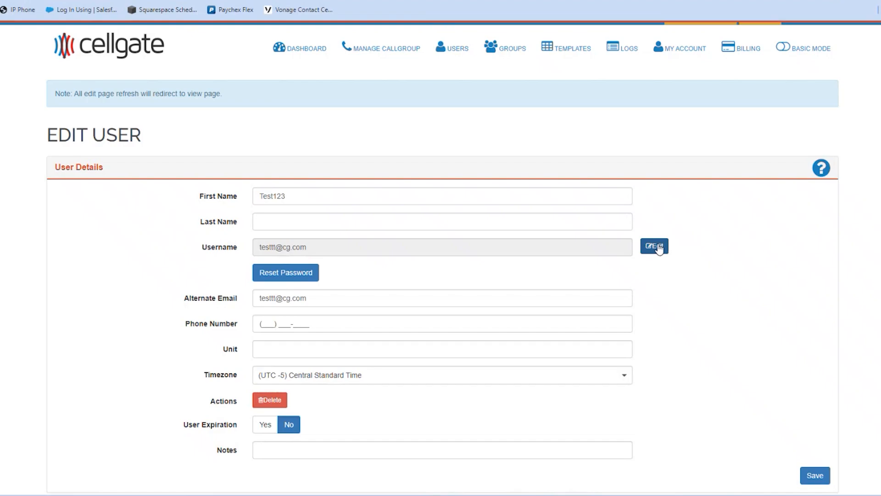
scroll(683, 184, down, 3)
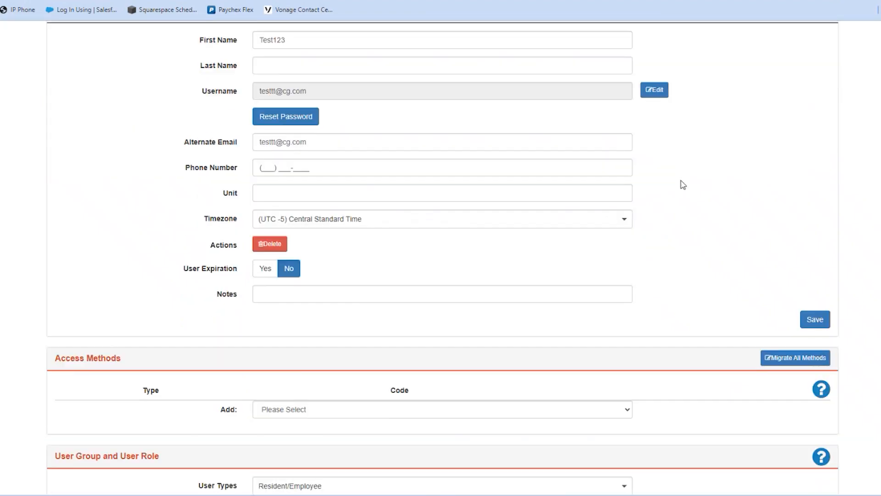
scroll(289, 212, down, 10)
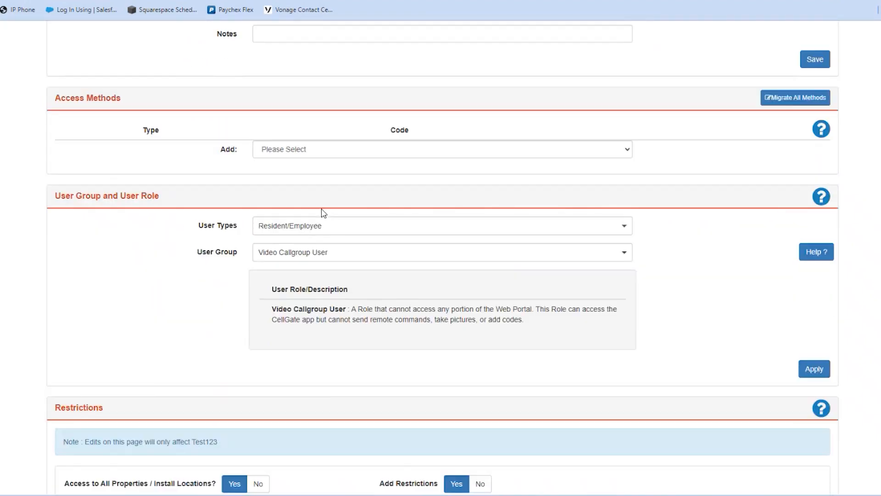
scroll(153, 219, down, 2)
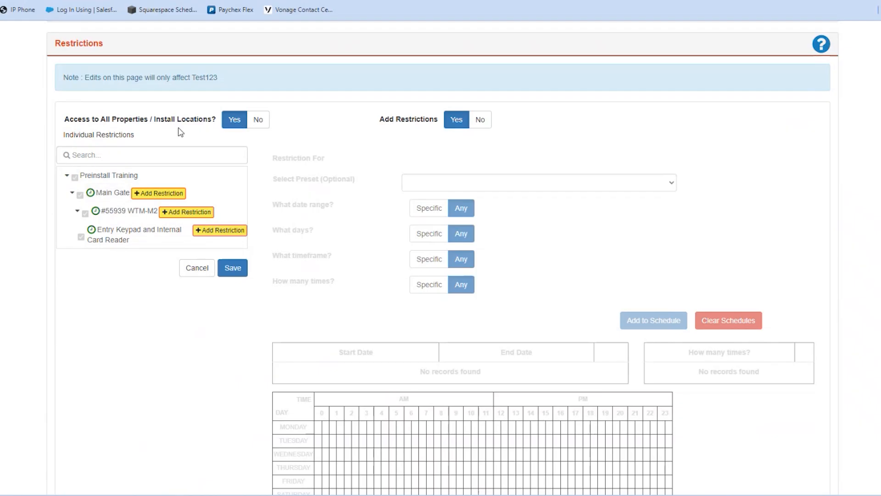
Step: Enable adding restrictions and start a new restriction for Main Gate
click(478, 120)
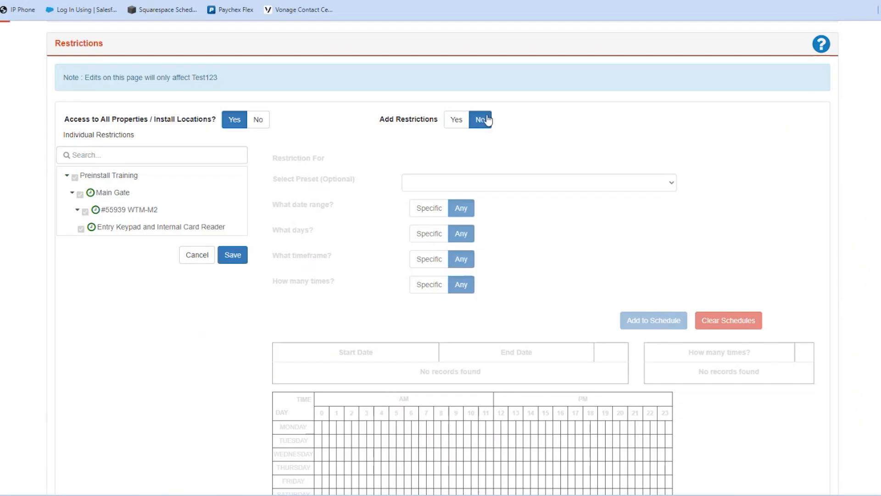
click(456, 122)
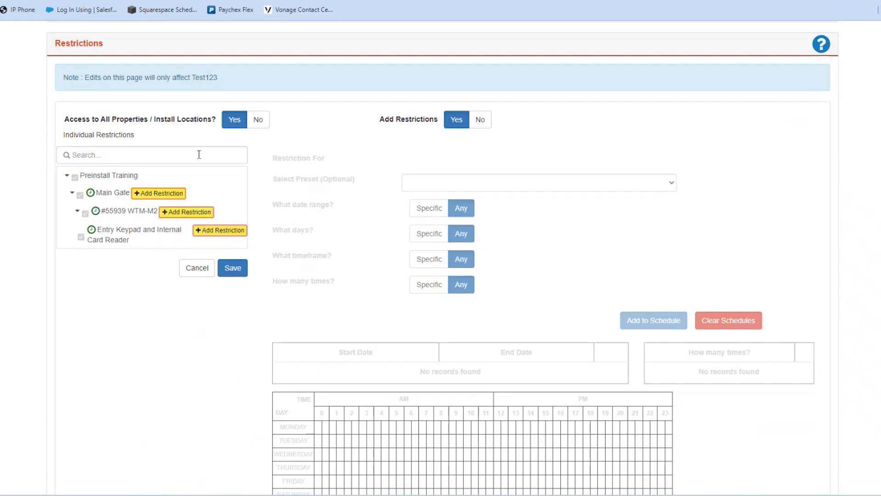
click(166, 195)
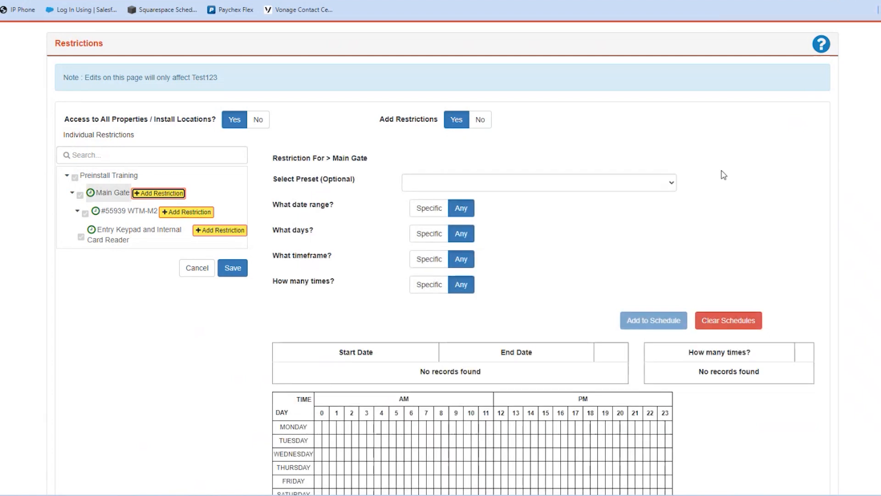
scroll(582, 250, down, 1)
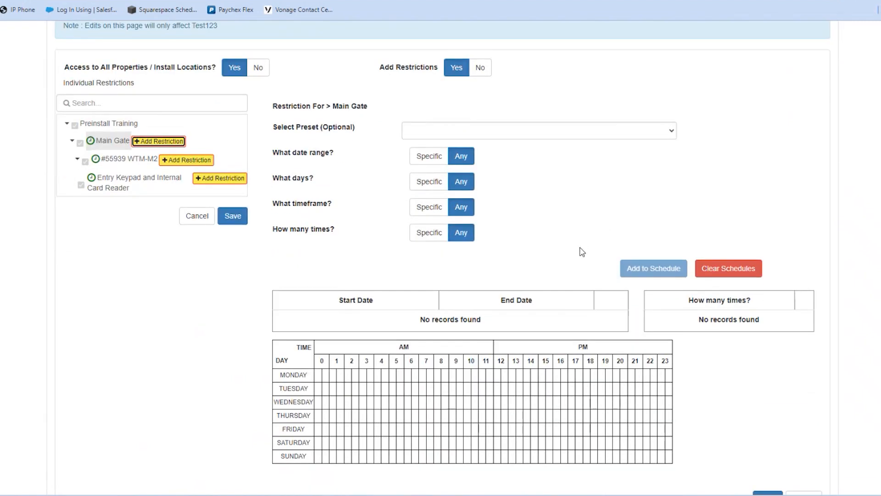
scroll(423, 222, up, 3)
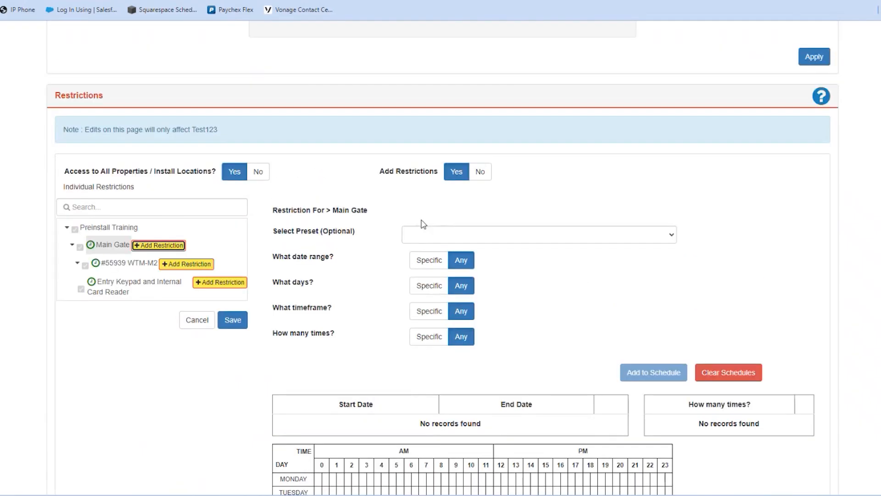
scroll(422, 225, up, 2)
scroll(424, 225, down, 3)
Step: Limit Main Gate to Monday, Tuesday, Wednesday from 12:00 PM to 11:59 PM and add it to the schedule
click(430, 286)
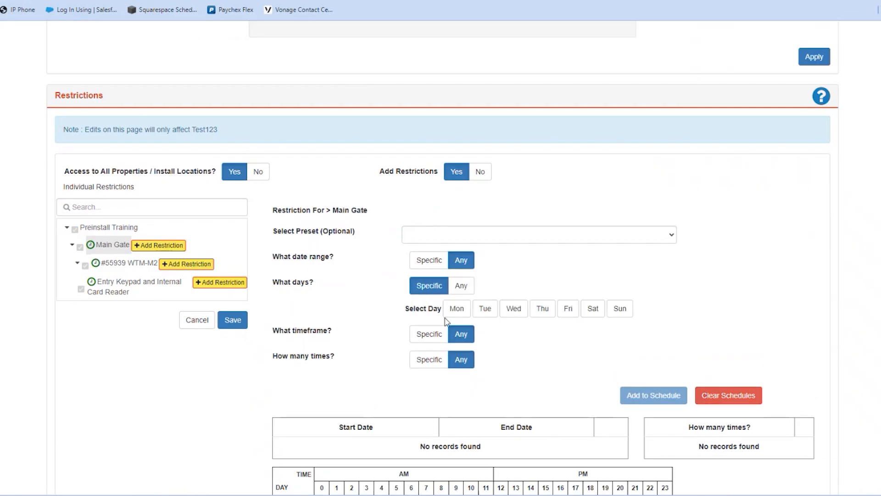
click(457, 309)
click(485, 308)
click(514, 309)
scroll(437, 324, down, 1)
click(432, 283)
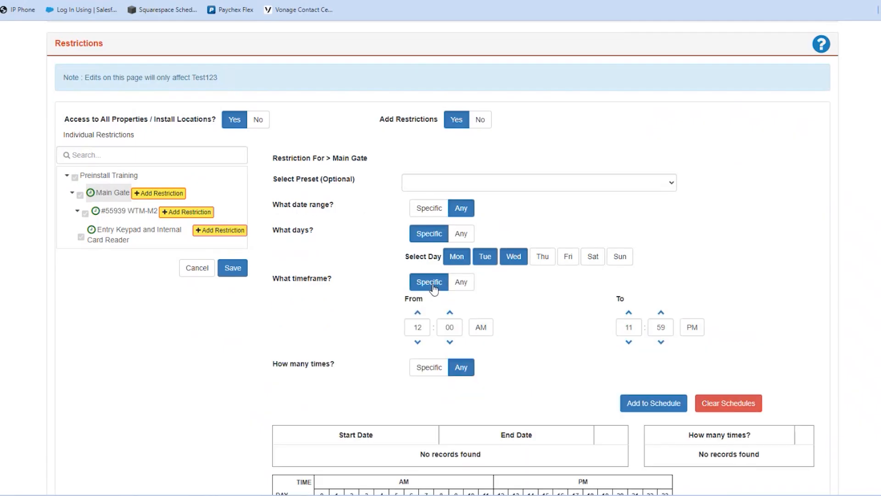
click(481, 327)
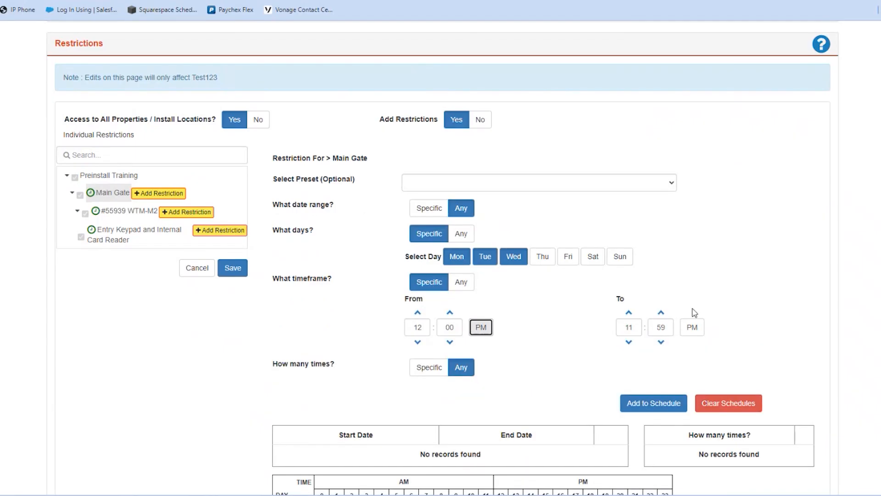
scroll(684, 310, down, 2)
click(655, 301)
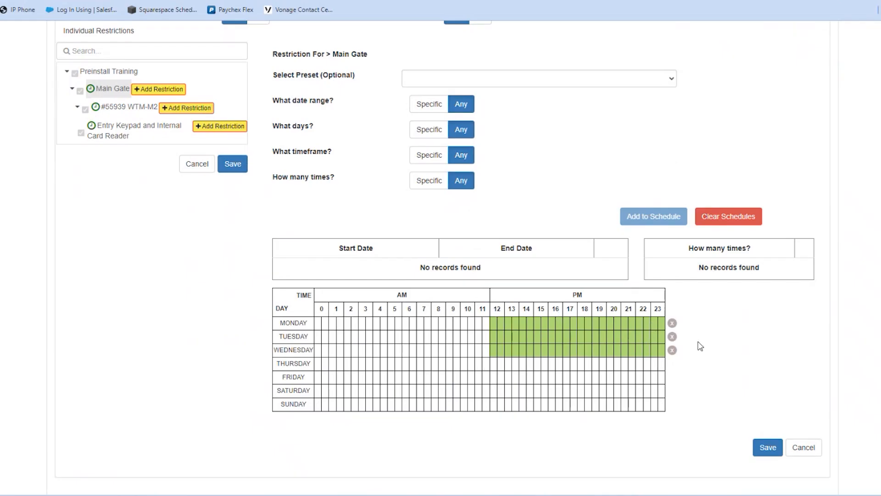
Step: Save the user's restrictions without naming a preset
click(764, 448)
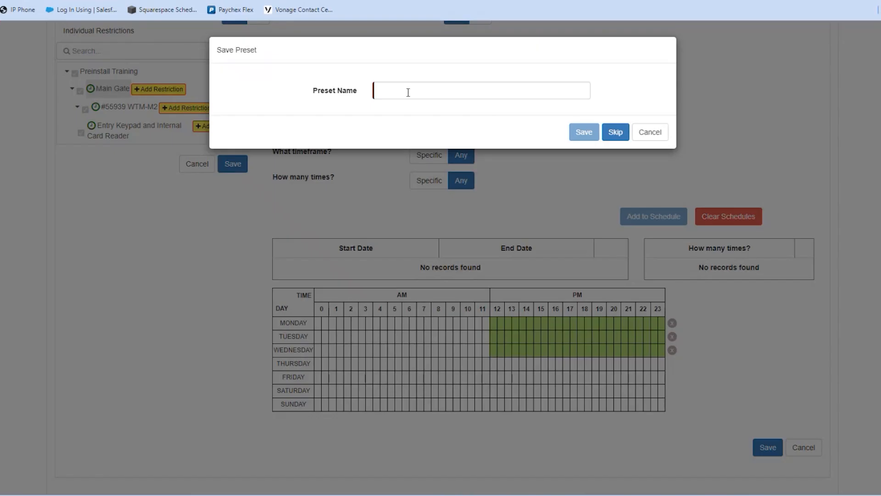
click(616, 132)
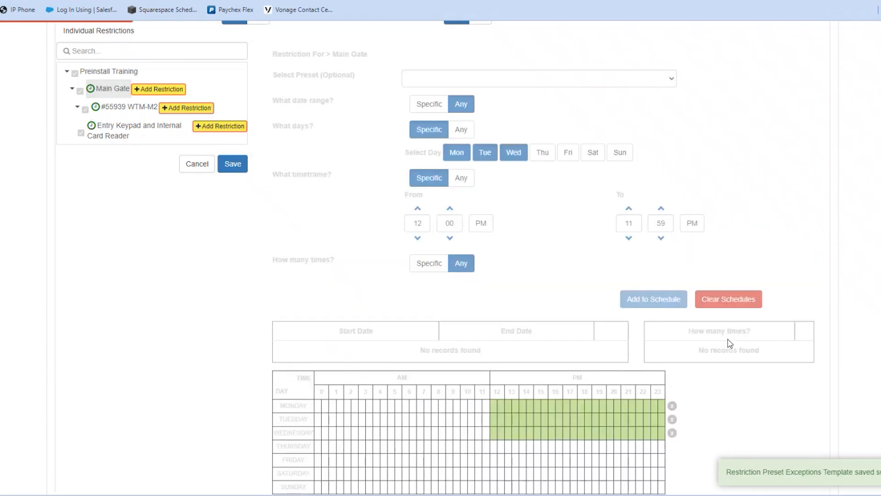
scroll(762, 357, down, 3)
scroll(762, 357, up, 1)
Step: Delete the Main Gate restriction and confirm its removal
scroll(763, 358, up, 4)
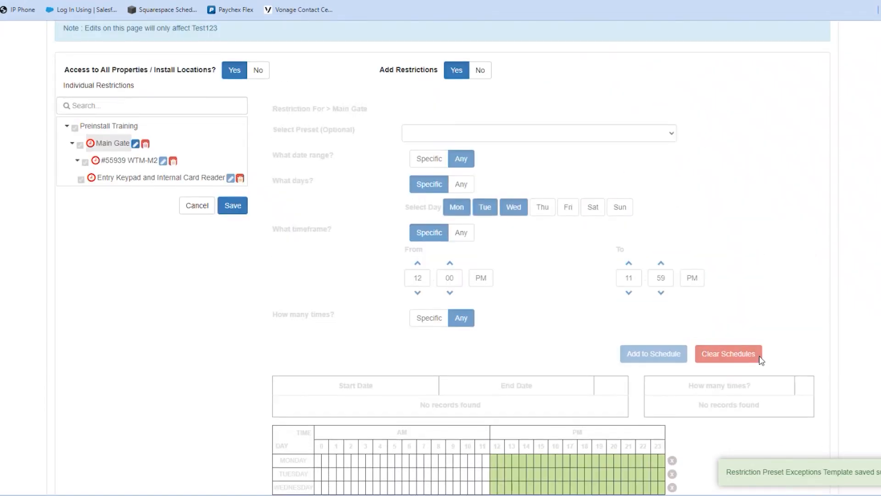
scroll(498, 249, down, 2)
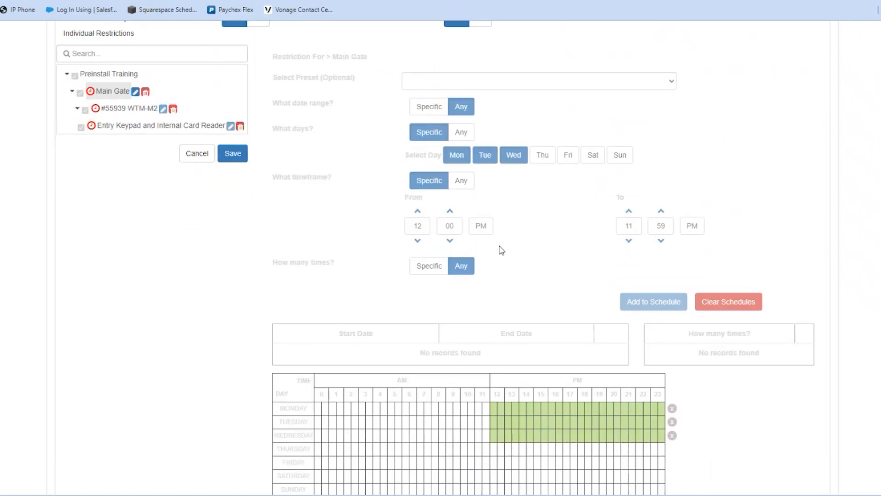
scroll(501, 251, up, 2)
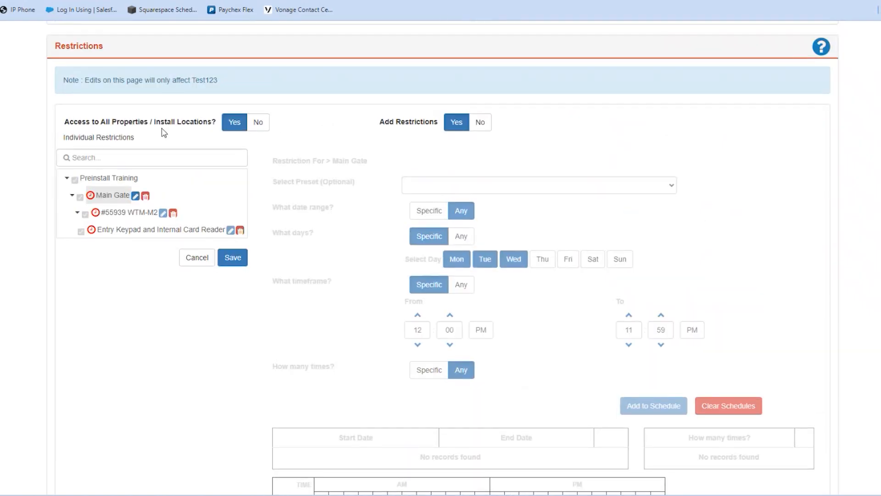
click(146, 197)
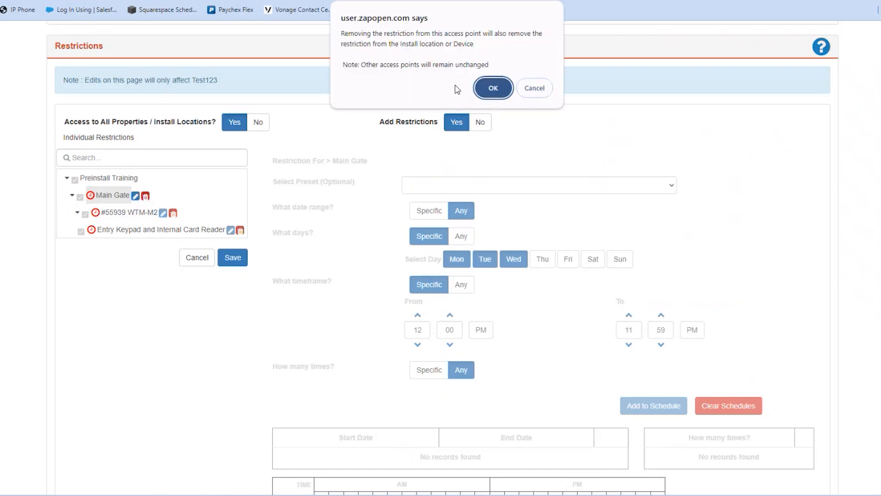
click(484, 92)
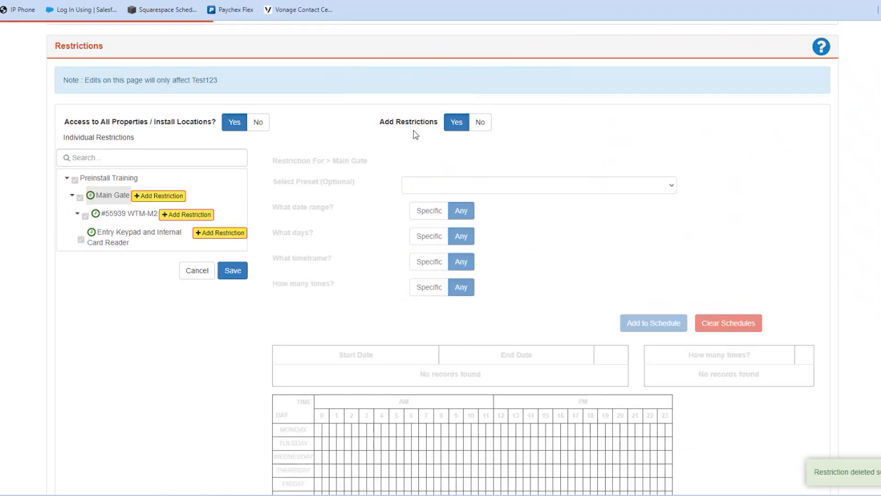
Step: Add a Visitor / Vendor Code access code with a first name and code for all properties, and save it
scroll(780, 296, down, 2)
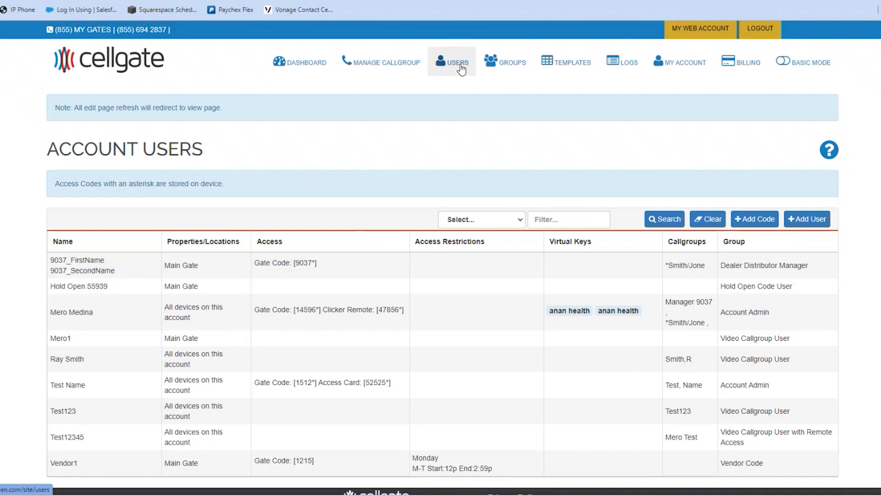
click(752, 221)
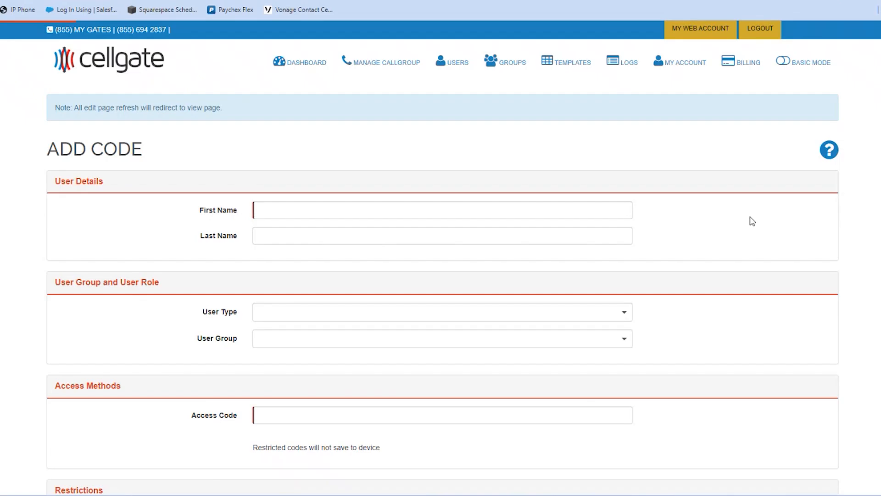
click(282, 209)
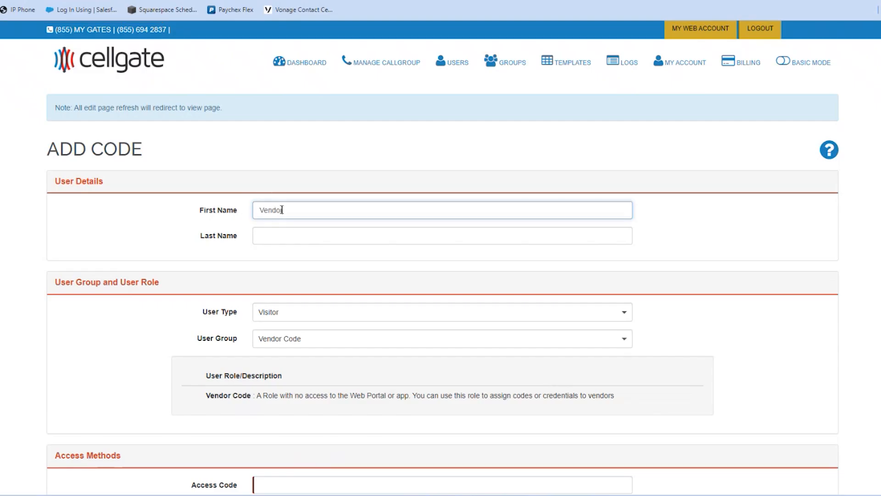
scroll(349, 240, down, 5)
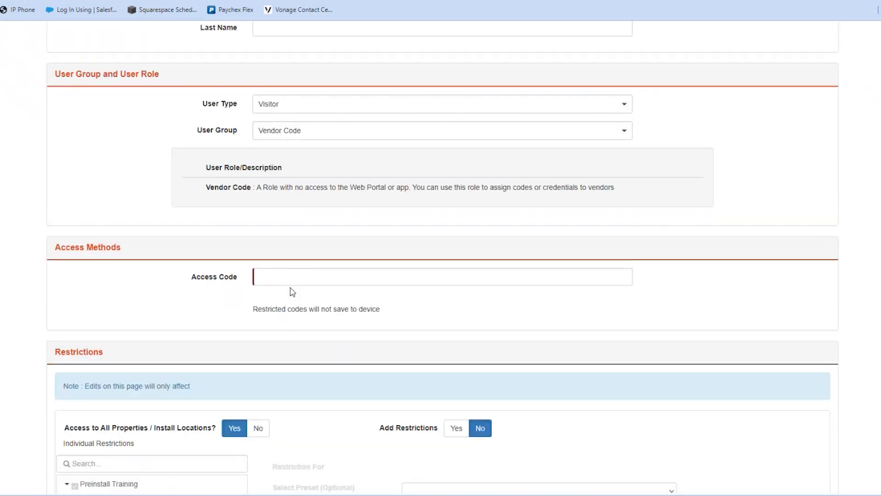
click(287, 278)
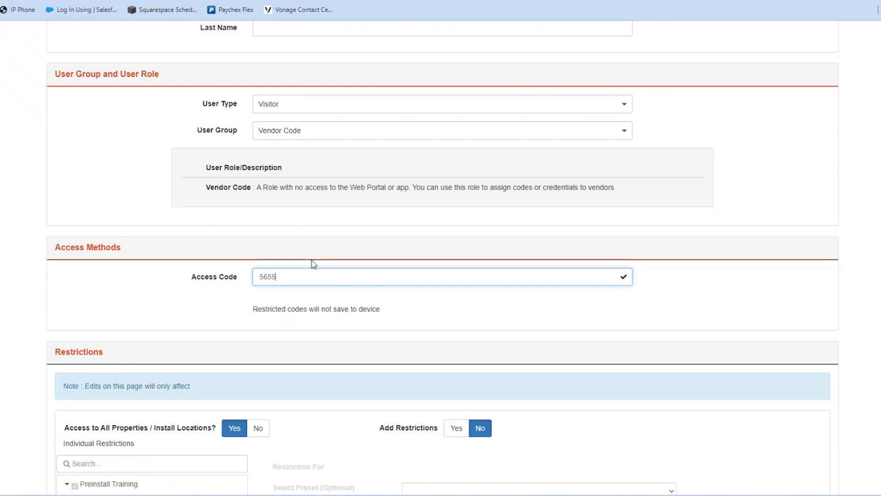
scroll(623, 278, down, 5)
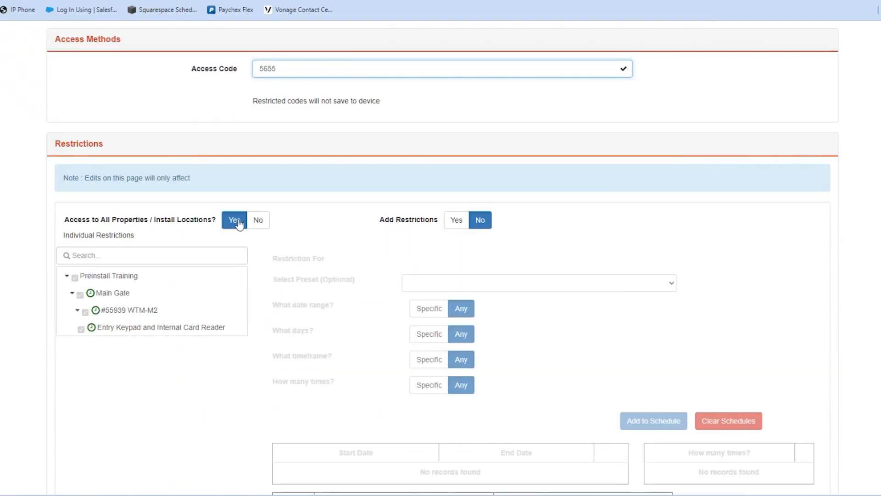
scroll(558, 148, up, 2)
scroll(563, 191, down, 2)
scroll(480, 251, down, 4)
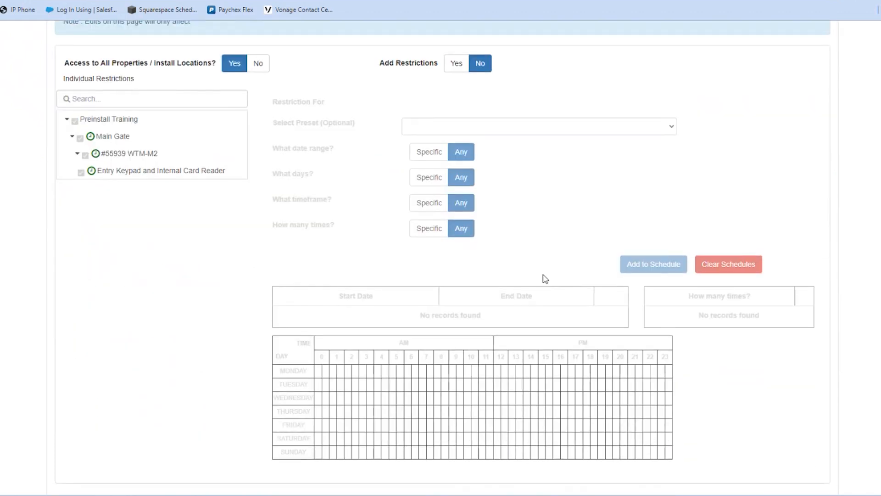
scroll(640, 326, up, 5)
scroll(640, 325, down, 5)
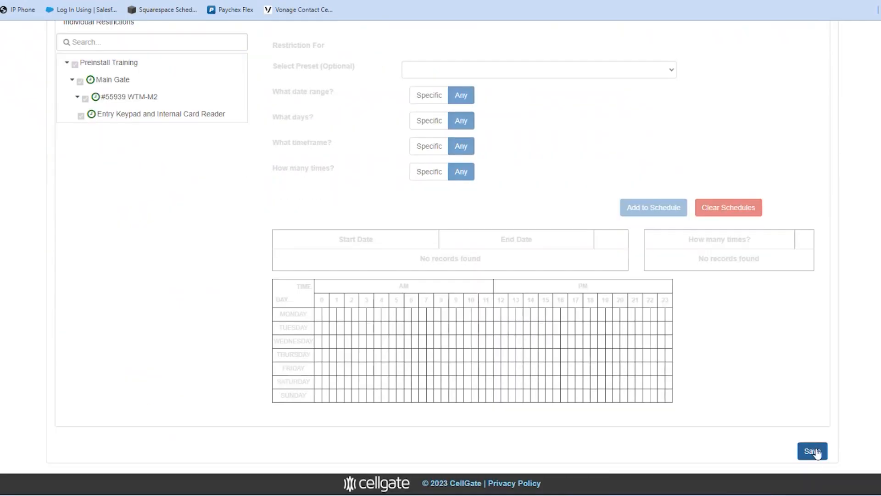
click(812, 452)
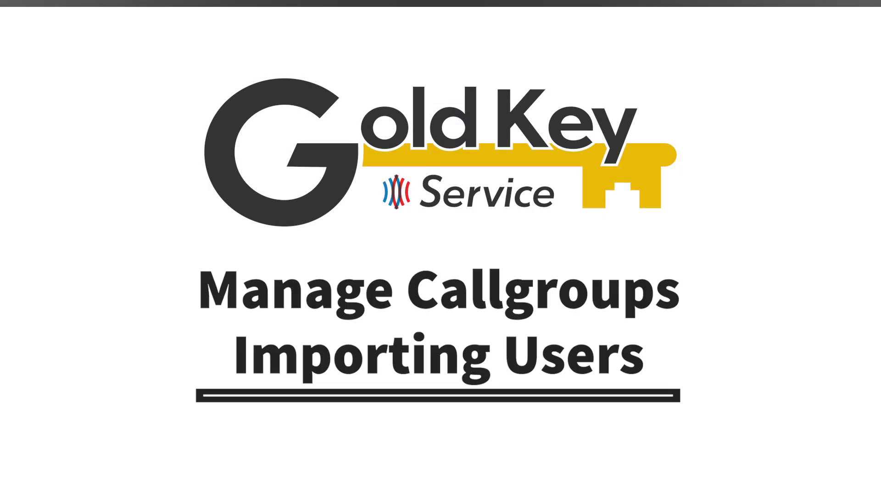
Step: Open the Import Voice/Video Callgroup page and attach Training.xlsx as the import file
mouse_move(385, 66)
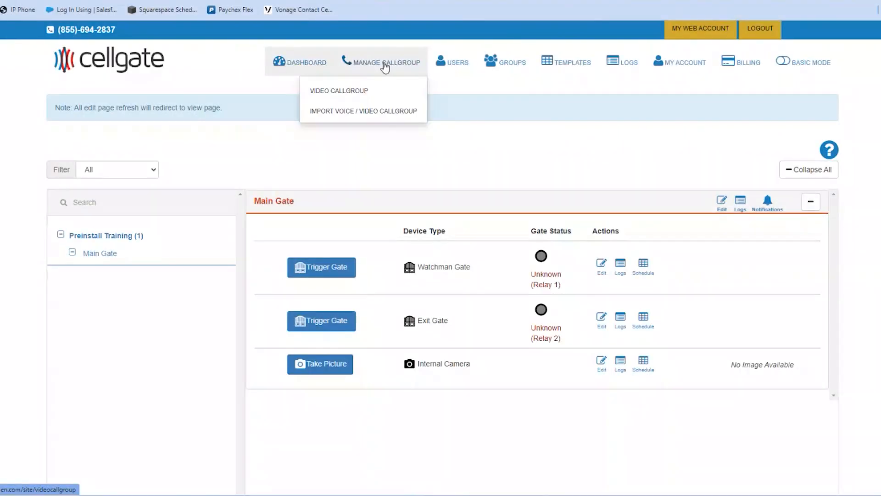
click(375, 113)
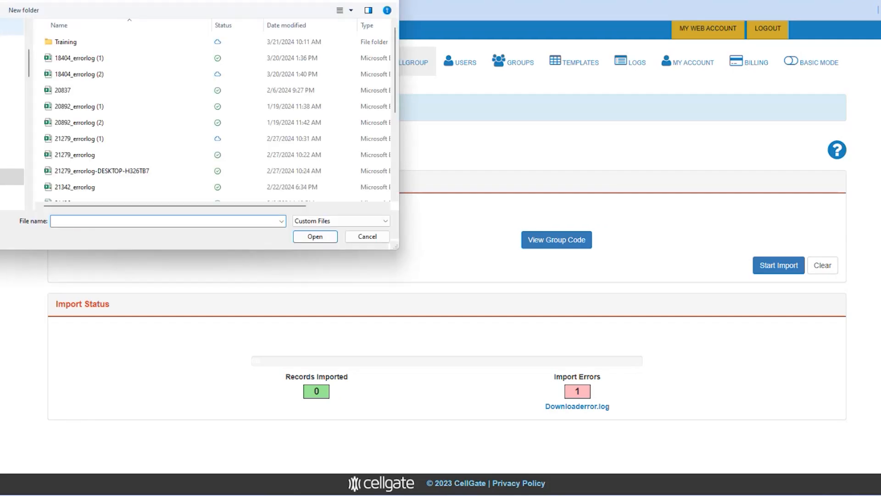
scroll(4, 36, up, 3)
click(5, 31)
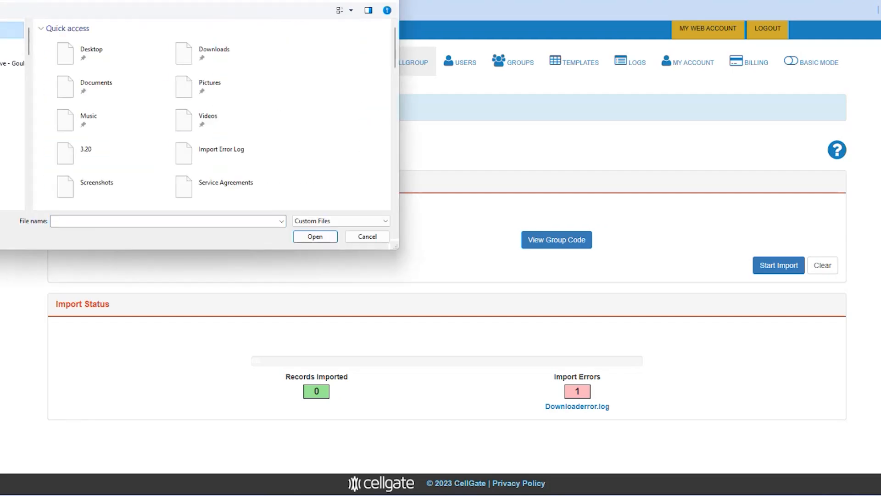
scroll(255, 110, down, 3)
click(123, 140)
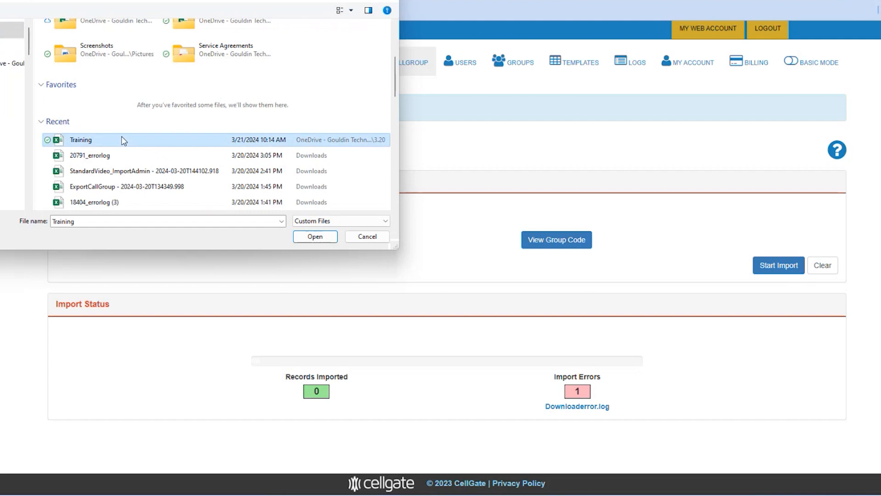
click(321, 236)
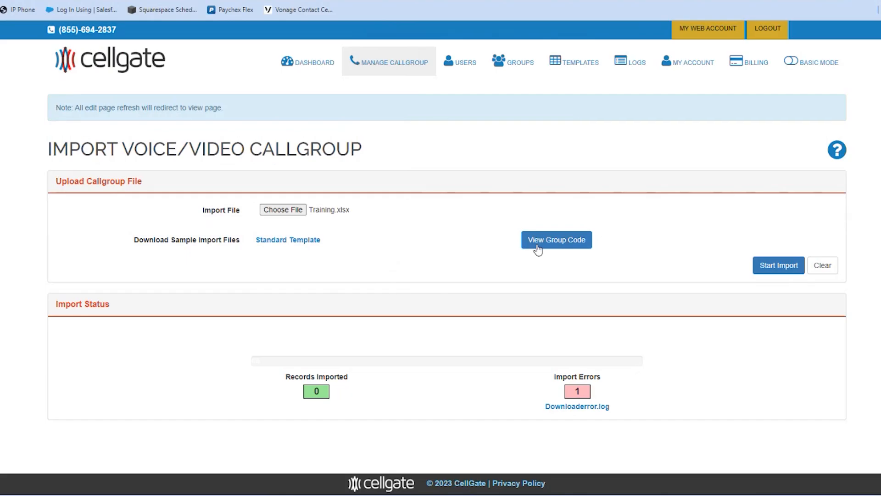
Step: Start the import, accepting the default group and acknowledging the information notice
click(778, 267)
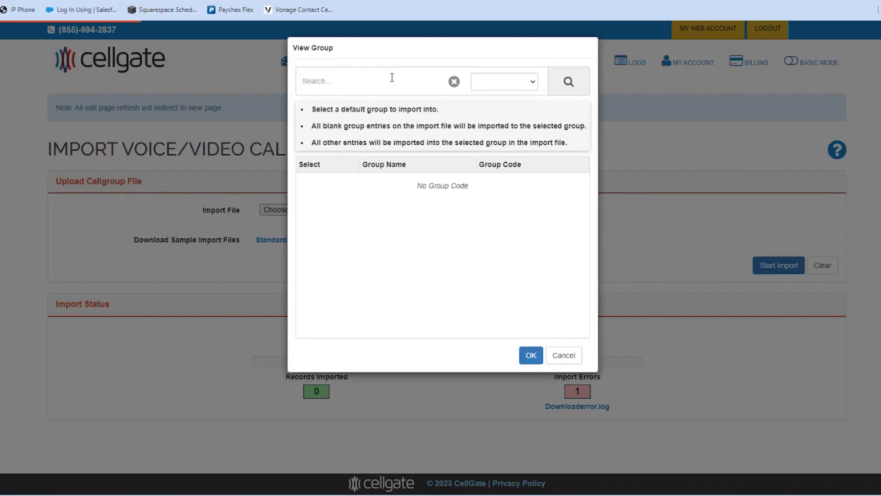
click(531, 356)
click(577, 150)
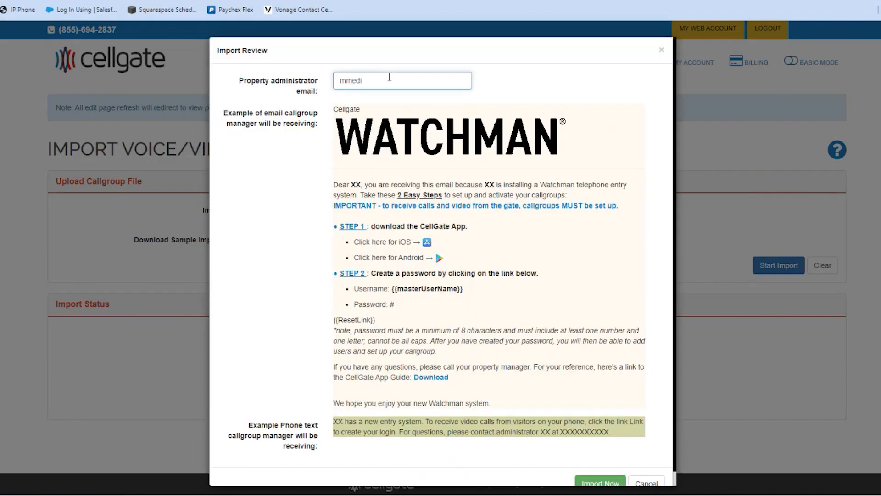
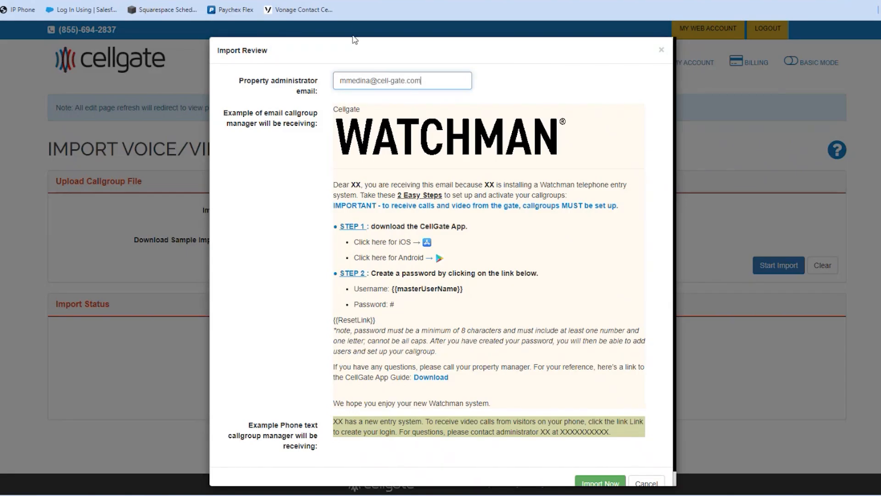
Step: Enter the property administrator's email and run the import, giving 3 records imported and 1 error
click(595, 482)
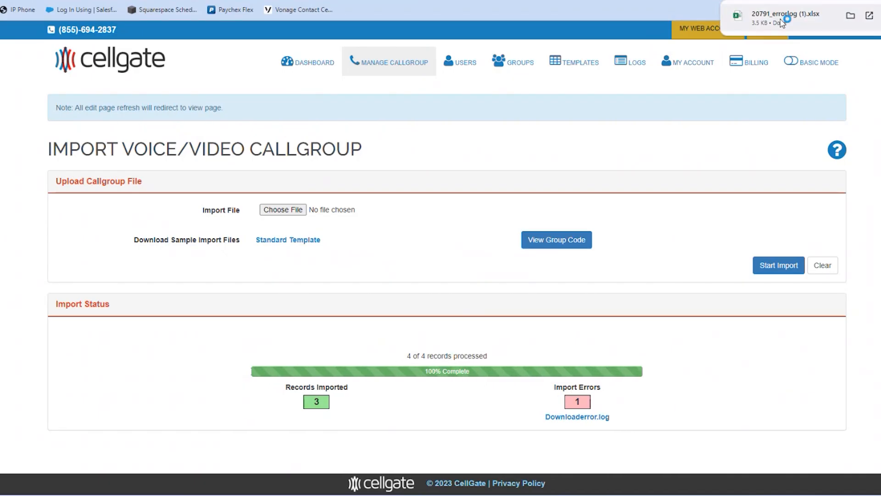
Step: Open the downloaded error log in Excel and enable editing
click(781, 23)
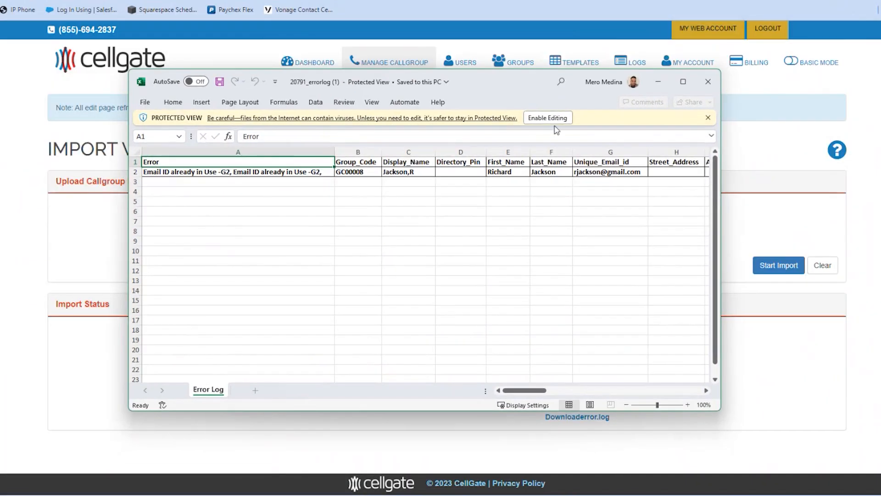
click(547, 118)
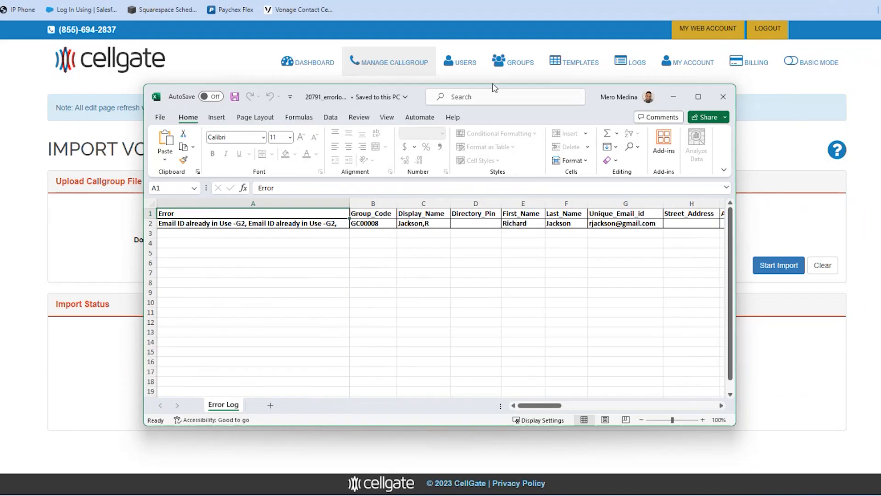
click(490, 93)
text(p)
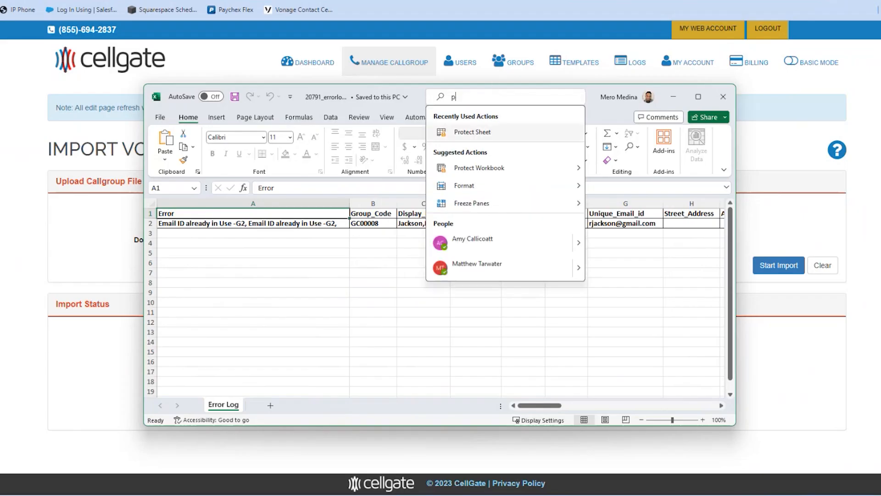
text(assword)
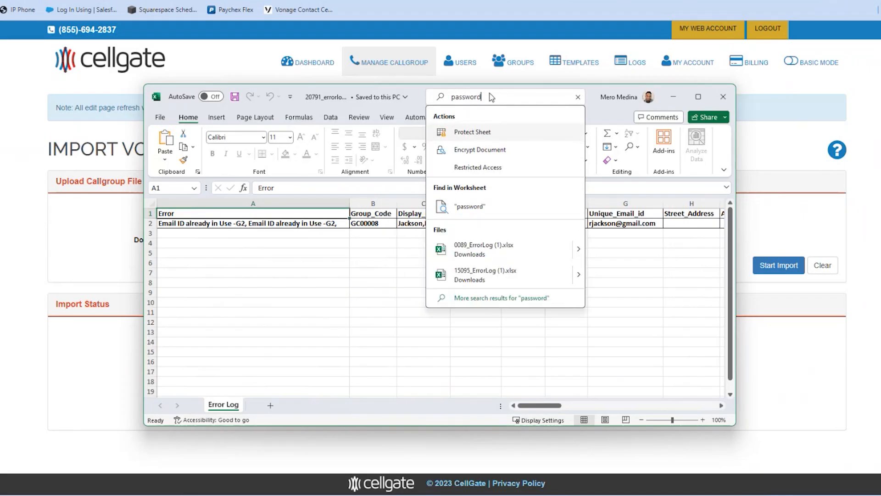
click(489, 133)
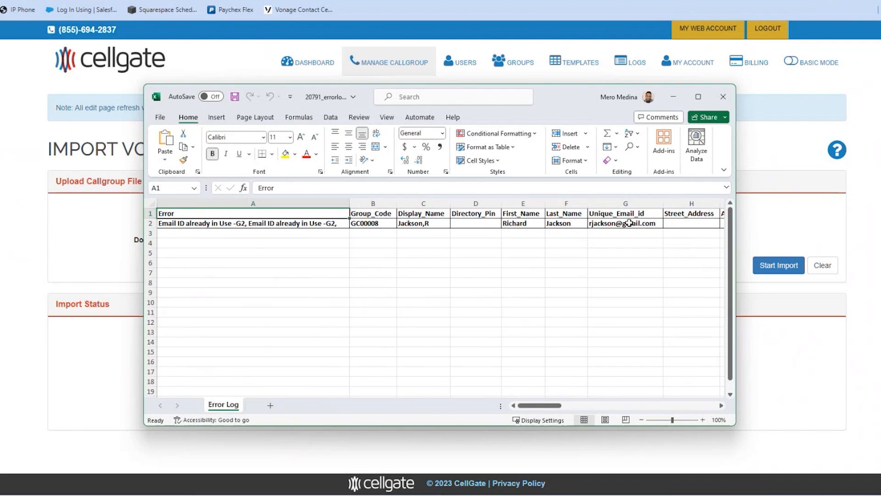
Step: Make the e-mail in cell G2 unique by adding 1 before the @ sign
click(614, 223)
double_click(614, 224)
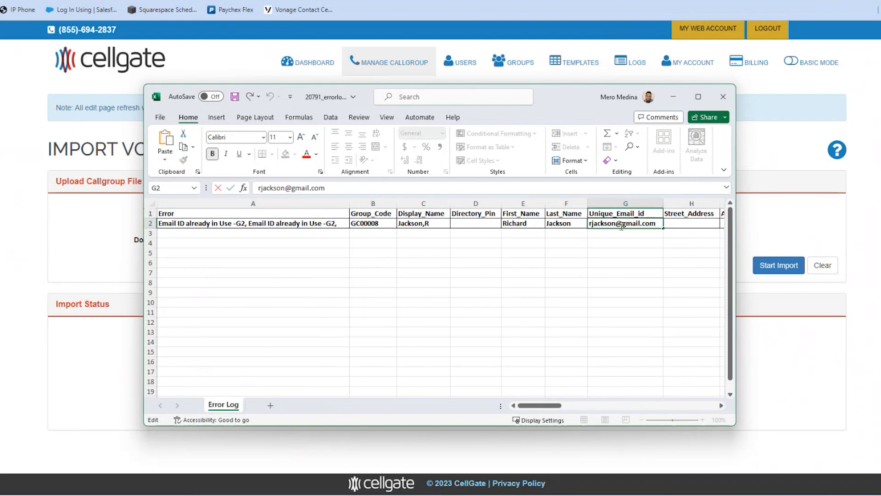
text(1)
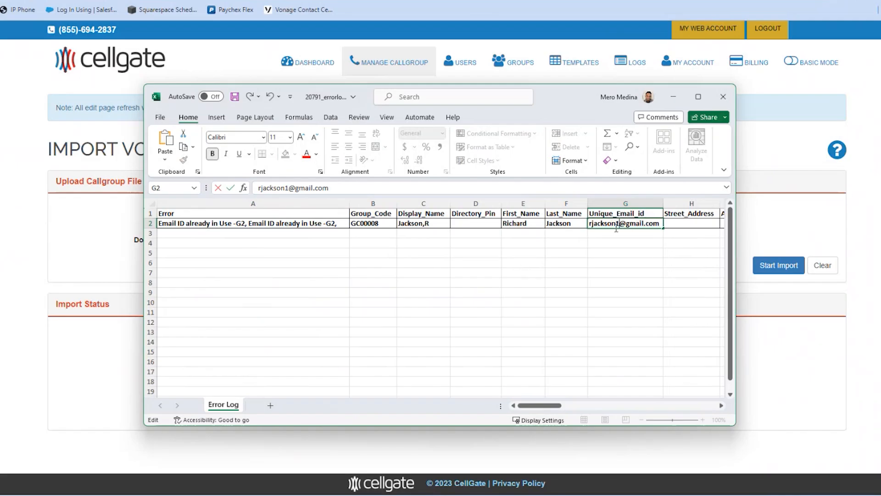
click(511, 282)
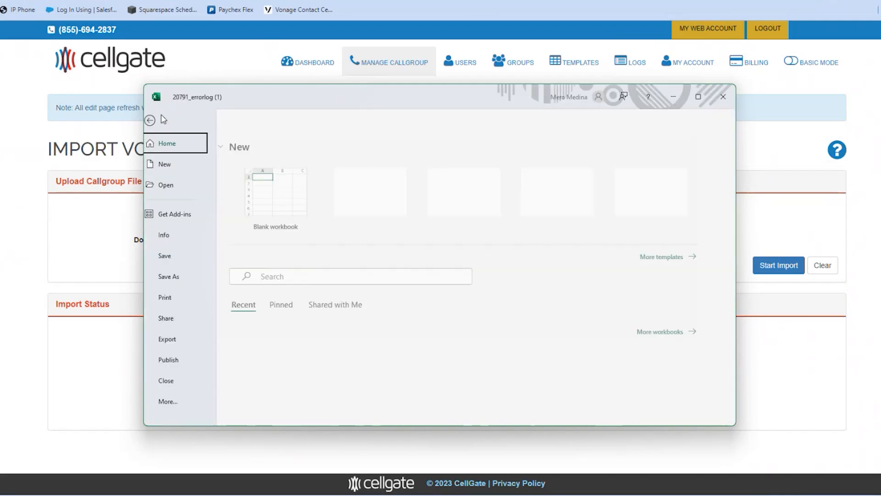
Step: Save a copy of the workbook to this computer, declining to replace the existing file
click(161, 118)
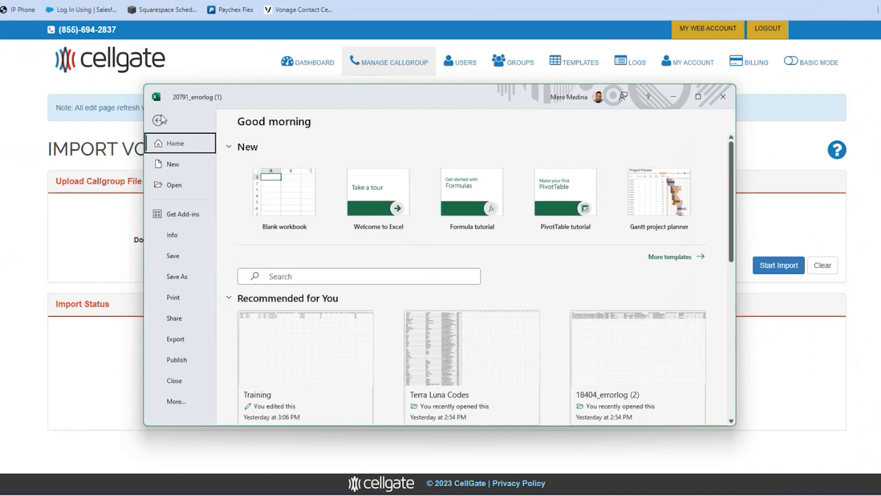
click(168, 278)
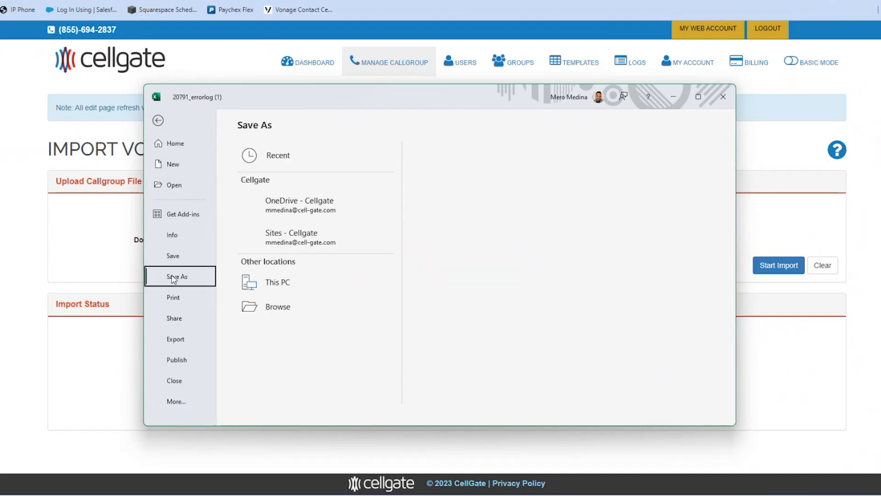
click(307, 280)
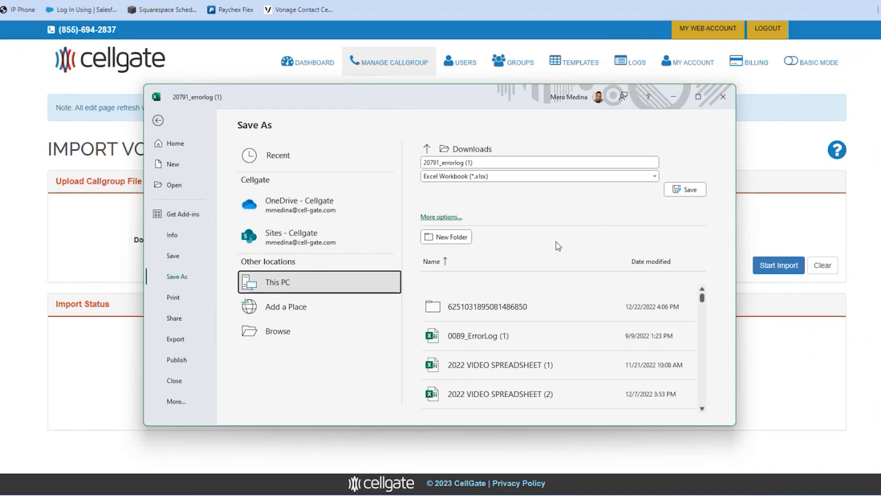
click(690, 193)
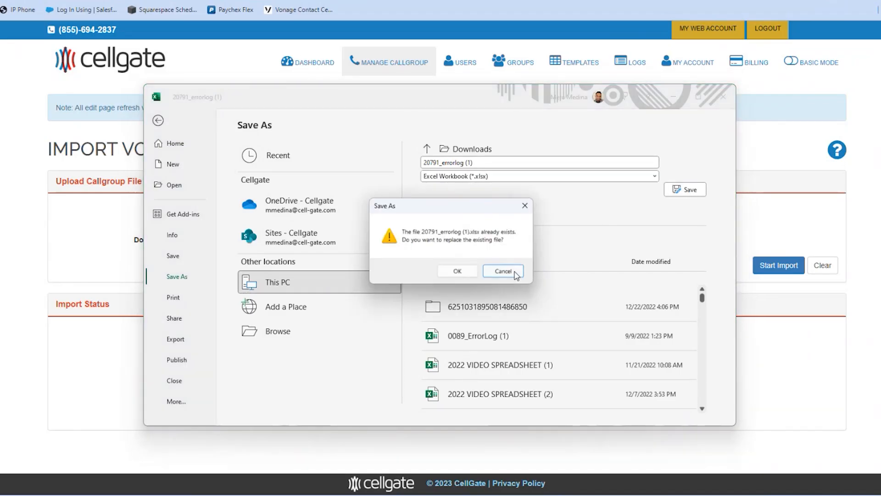
click(503, 272)
Step: Save the copy as 20791_errorlog (23) and move Excel aside to reveal the import page
click(506, 161)
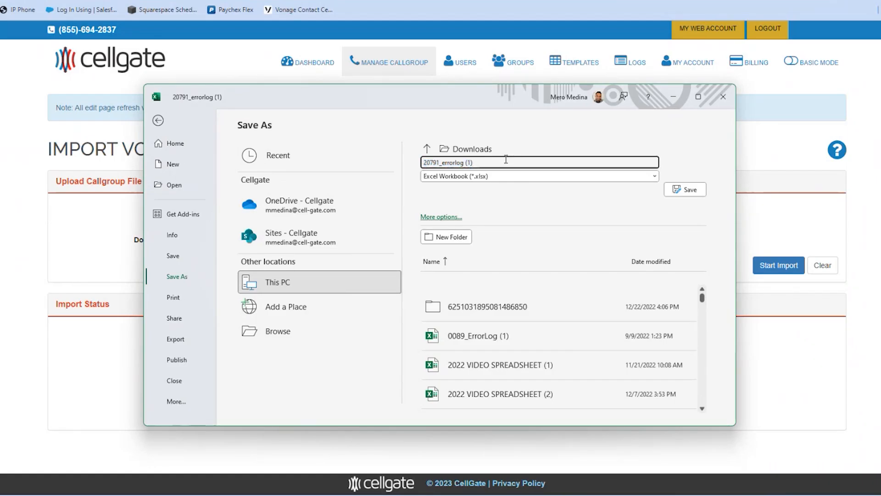
key(BackSpace)
key(BackSpace)
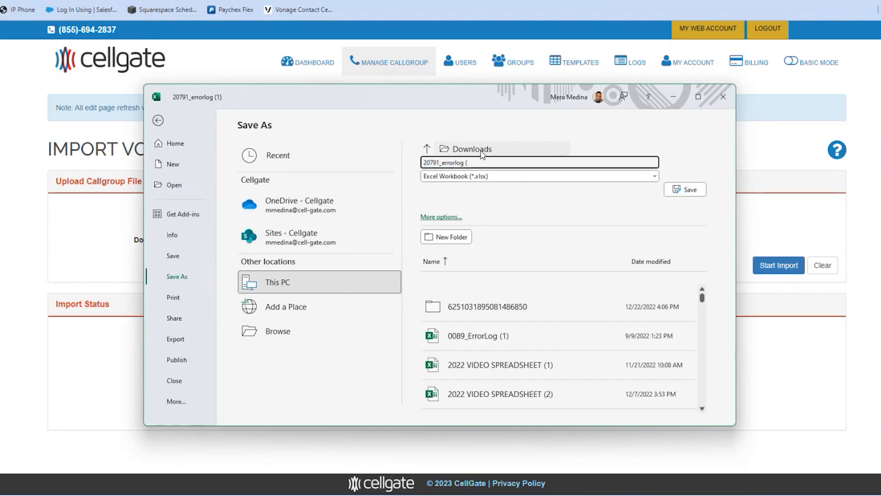
text(23))
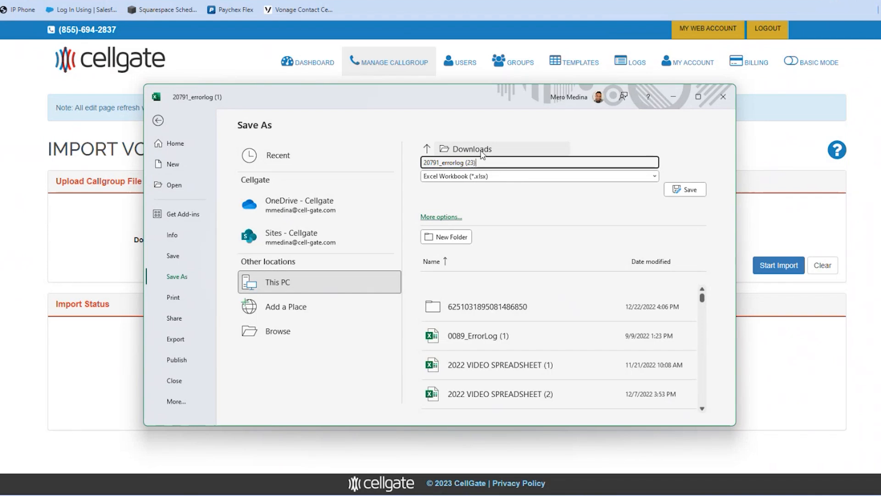
click(691, 194)
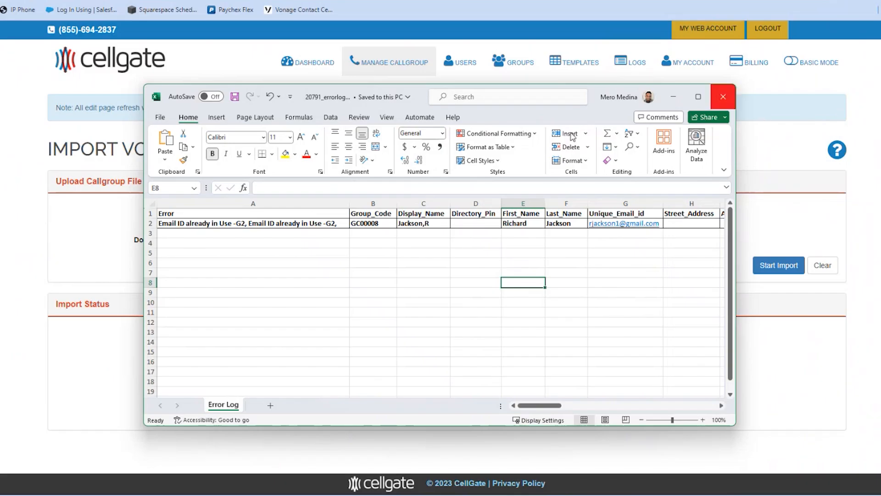
drag(570, 113, 0, 193)
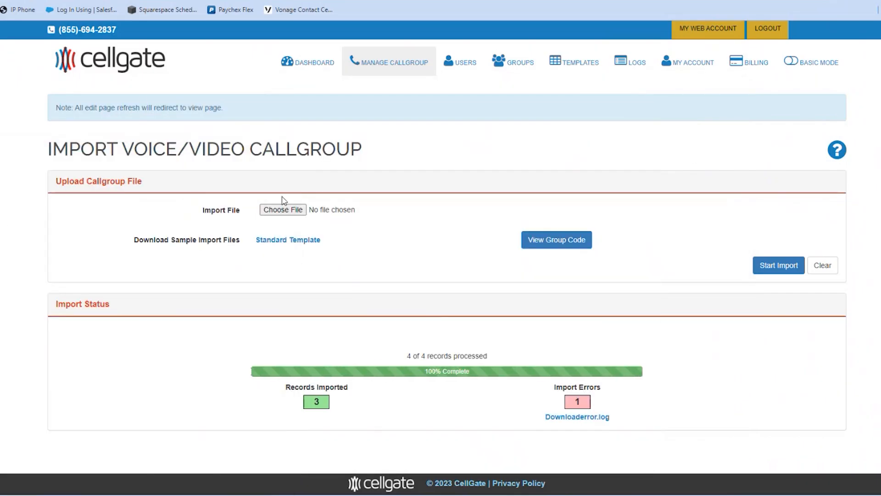
Step: Load 20791_errorlog (23) from Recent files into the import form
click(290, 211)
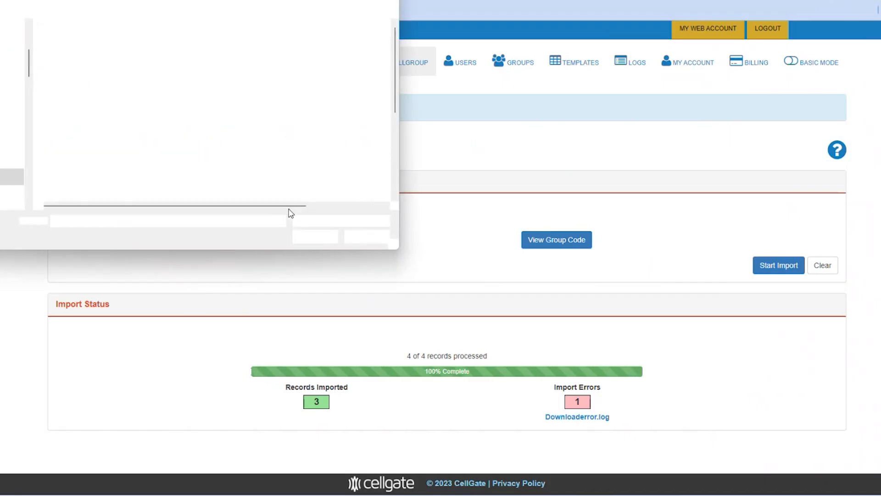
scroll(2, 70, up, 3)
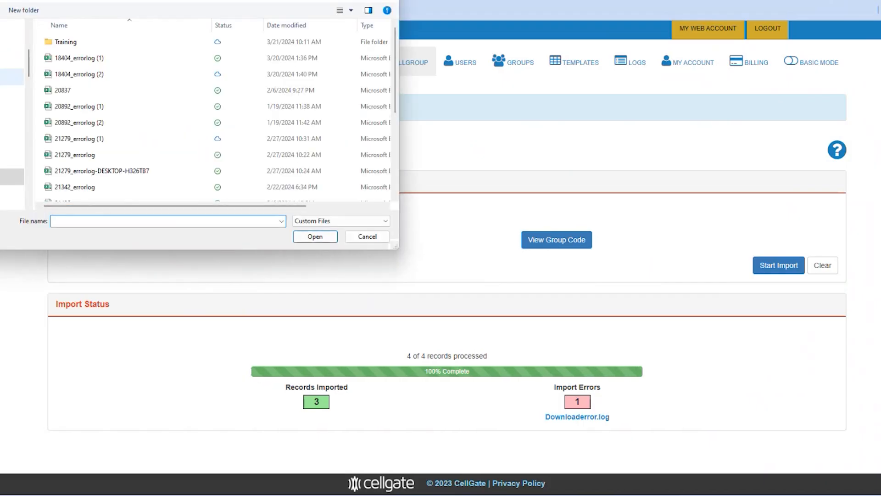
click(11, 30)
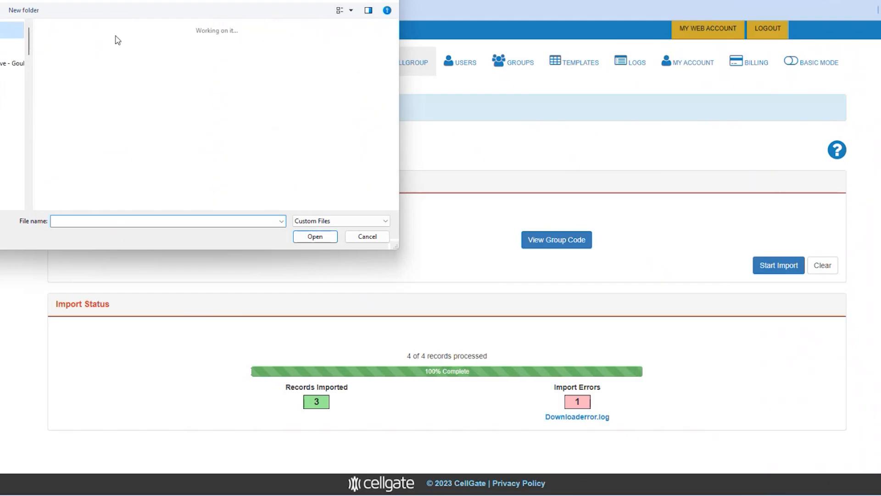
scroll(167, 138, down, 2)
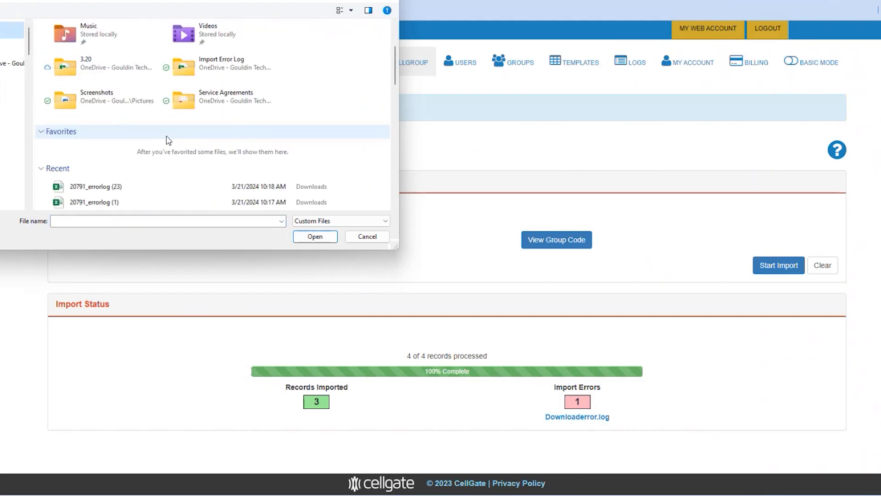
click(115, 189)
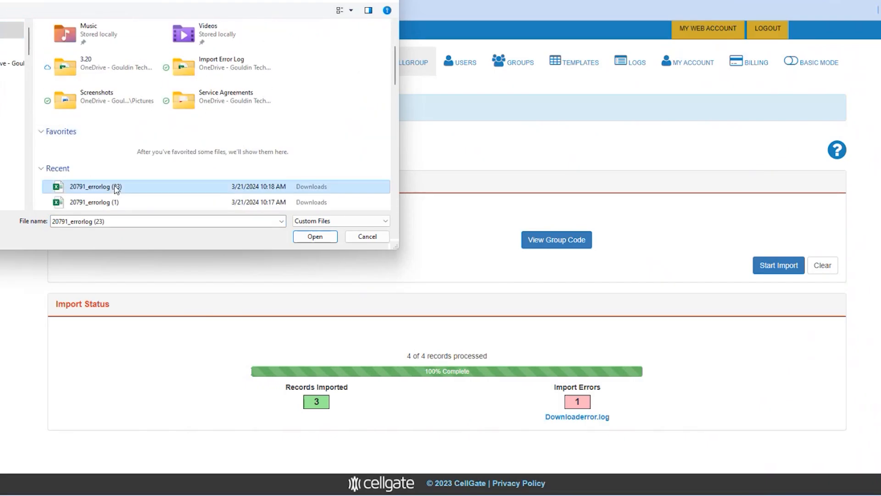
click(320, 236)
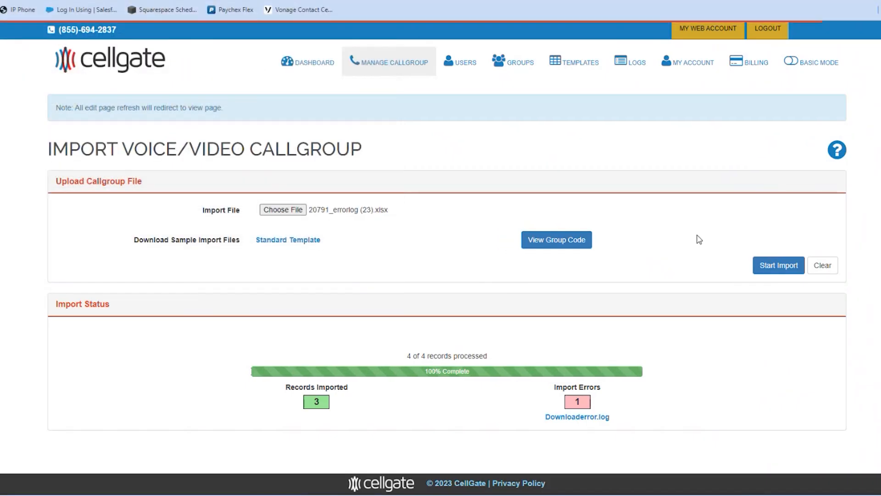
Step: Start the import, accept the default group and notice, and import the callgroups with notifications
click(779, 266)
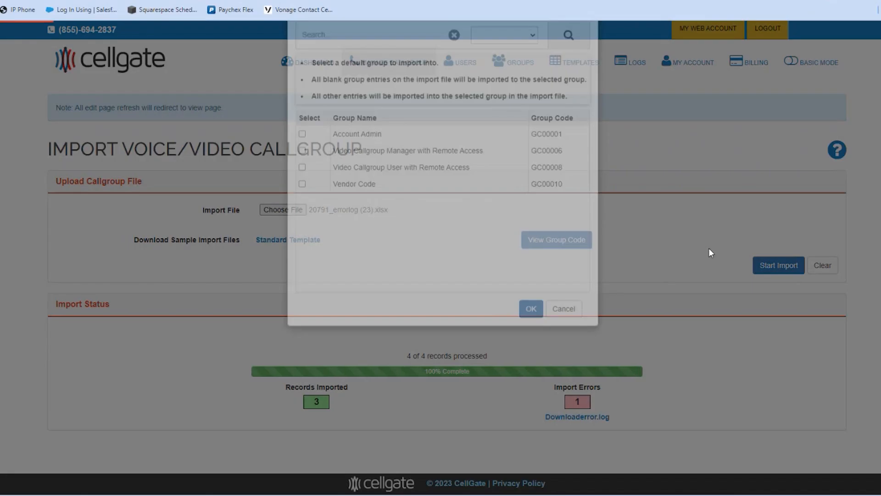
click(528, 355)
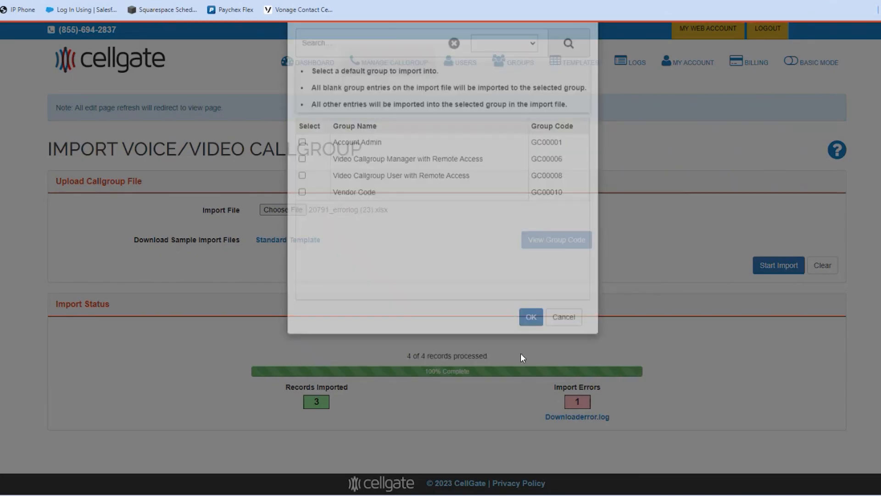
click(577, 152)
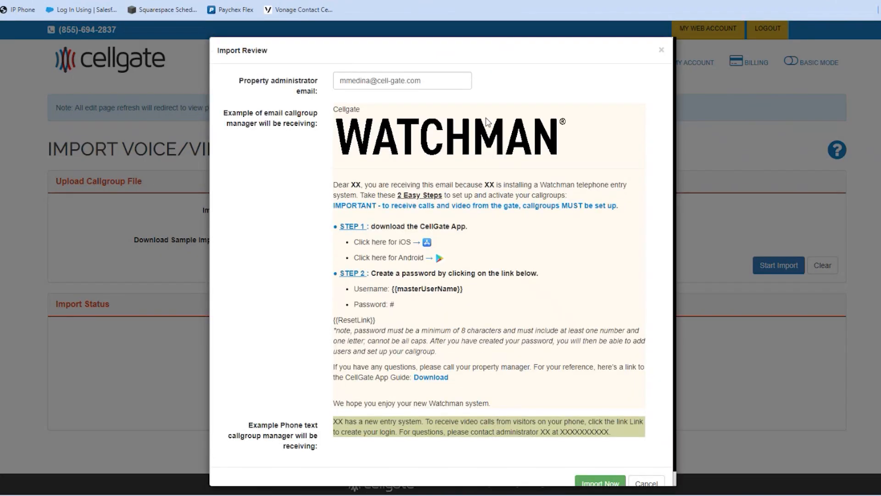
scroll(523, 271, down, 1)
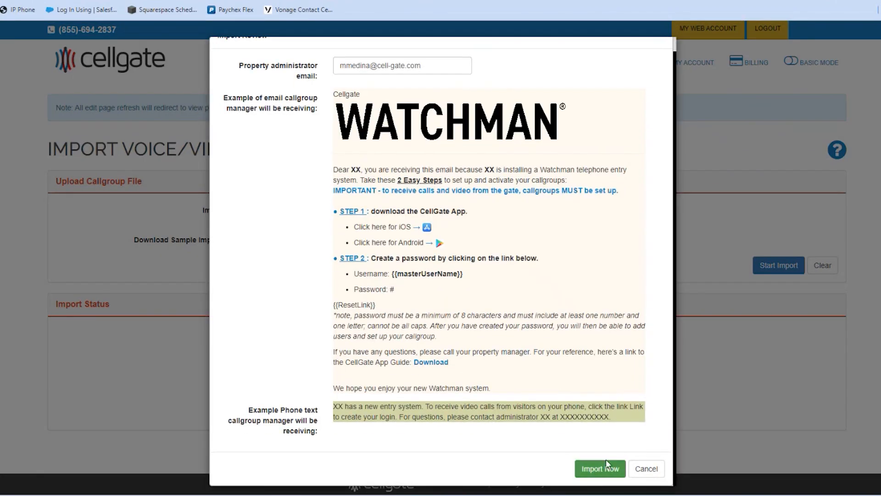
click(603, 469)
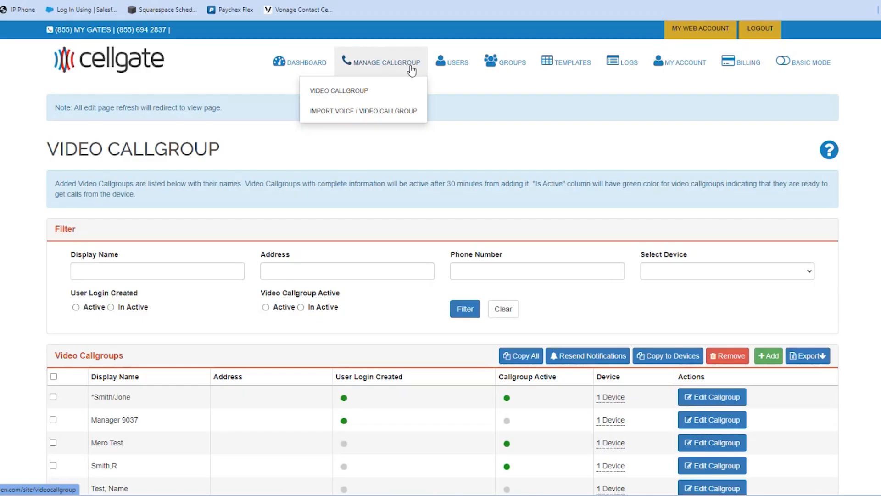
mouse_move(455, 68)
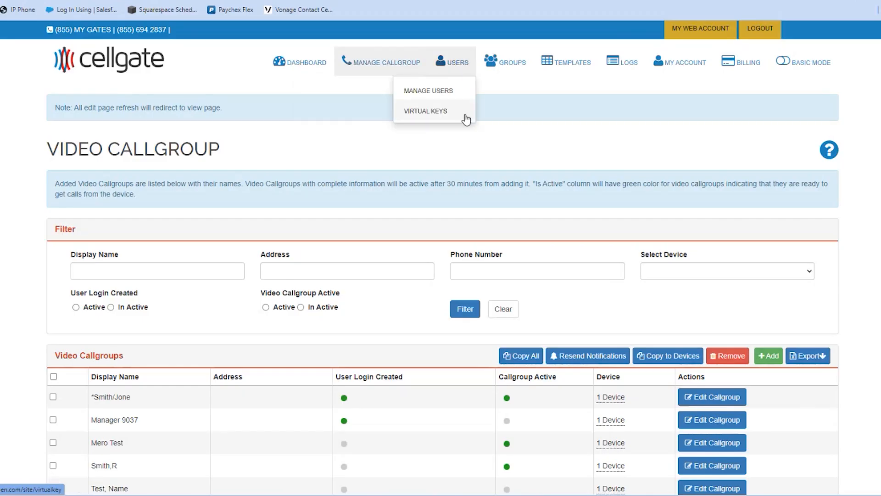
click(445, 90)
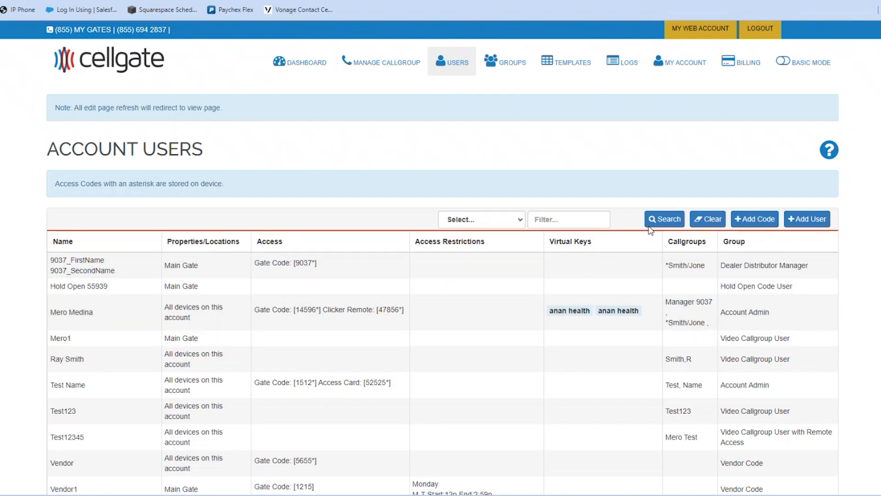
mouse_move(359, 66)
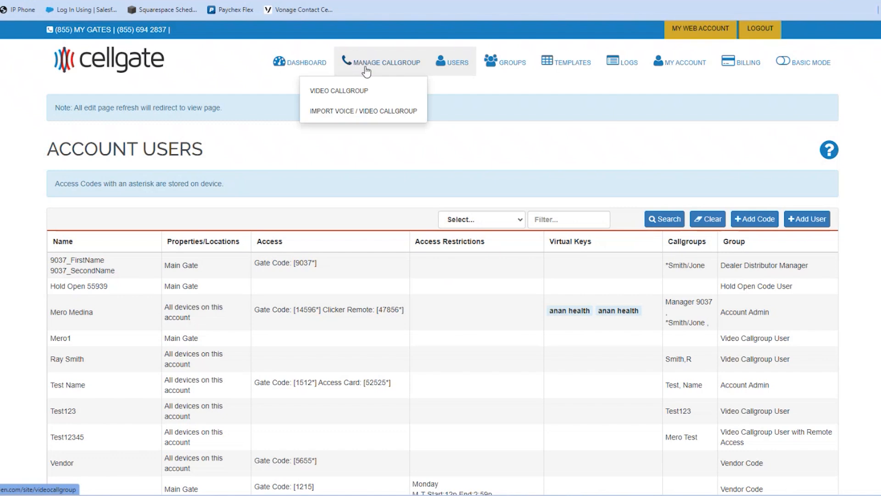
click(355, 92)
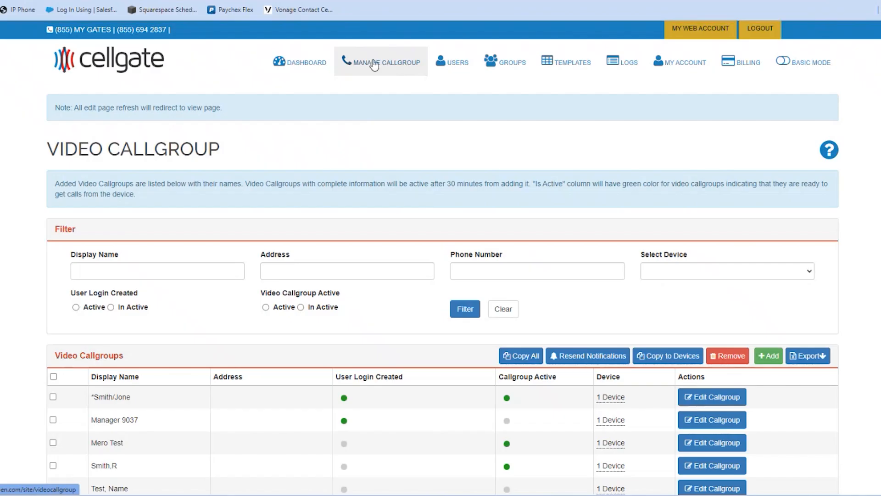
scroll(244, 248, down, 1)
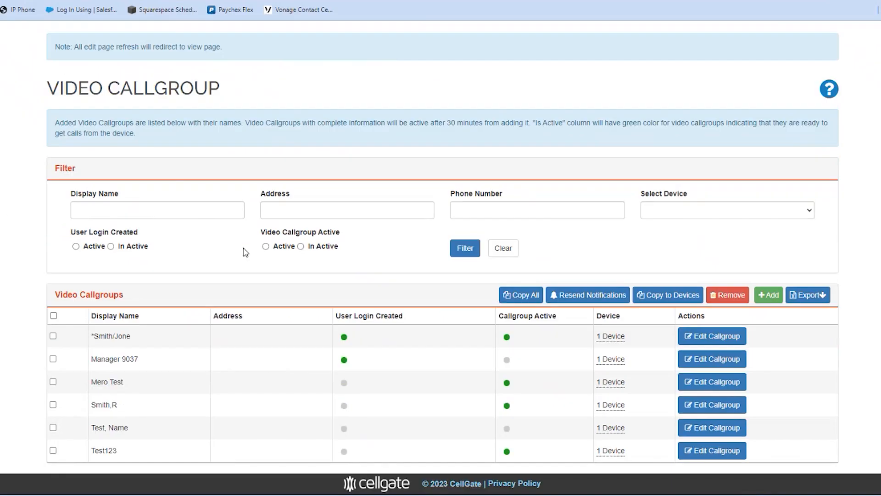
Step: Edit the first video callgroup in the list and keep its Main Gate device link
click(122, 210)
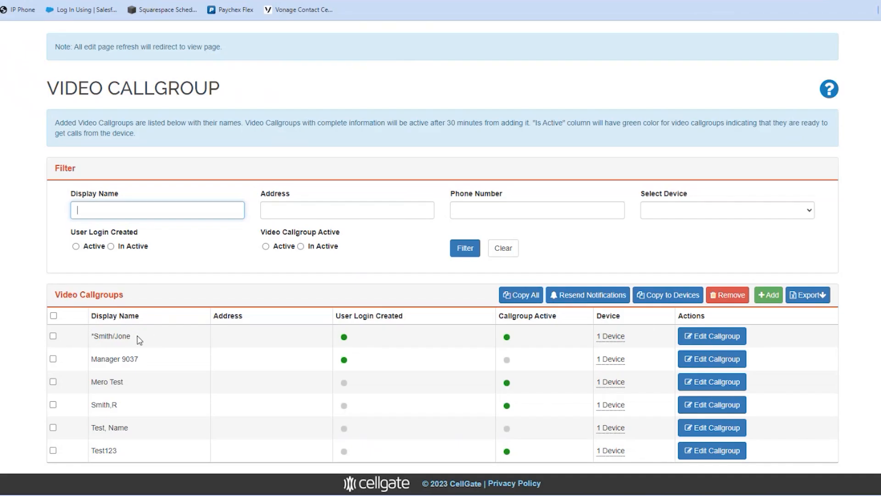
click(713, 340)
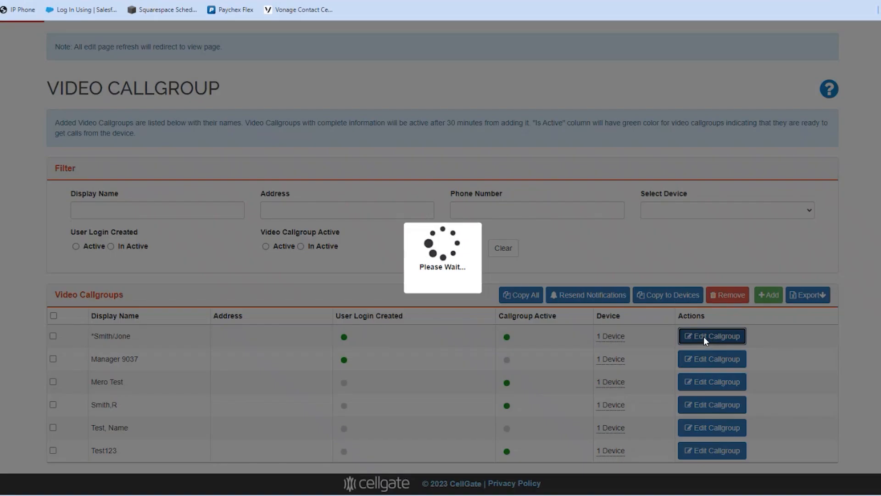
click(242, 186)
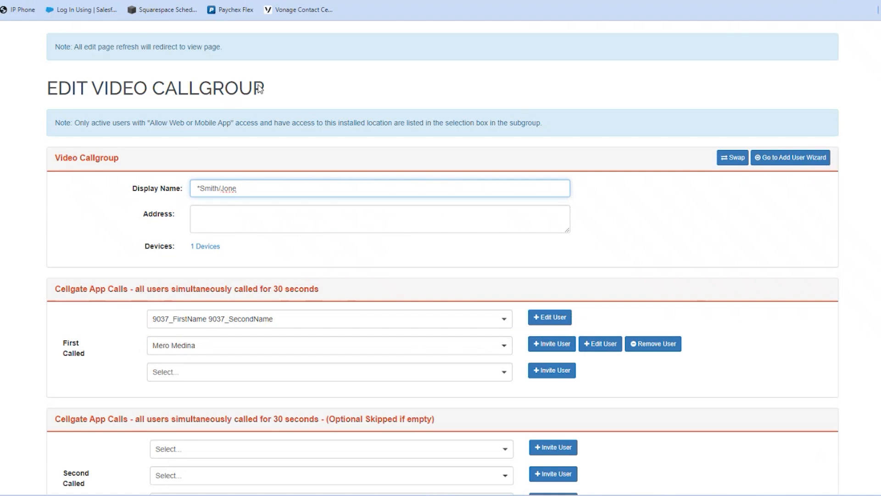
click(228, 214)
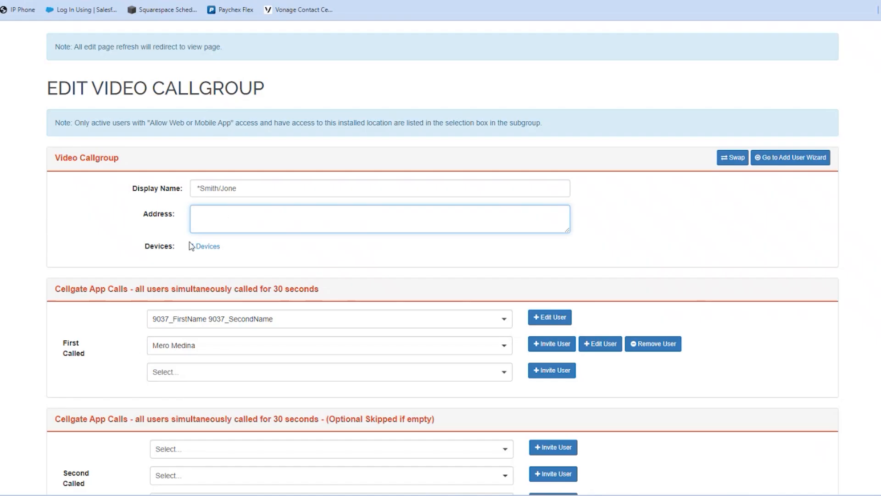
click(209, 251)
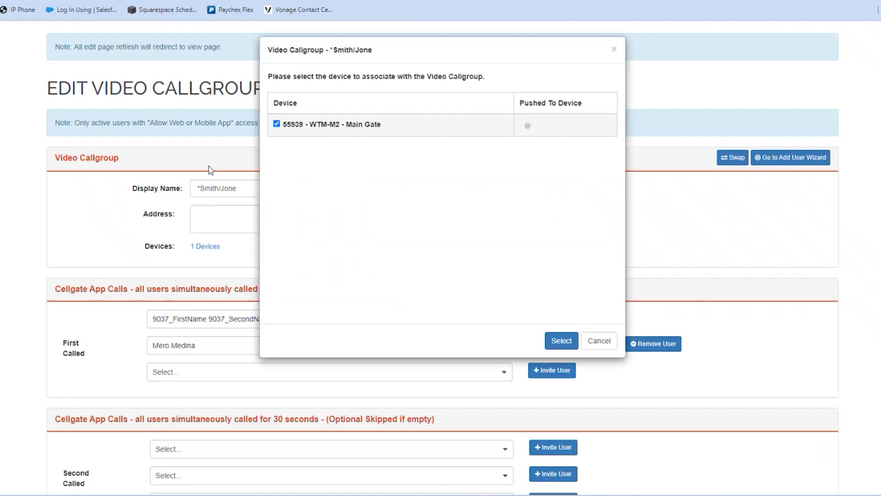
click(561, 341)
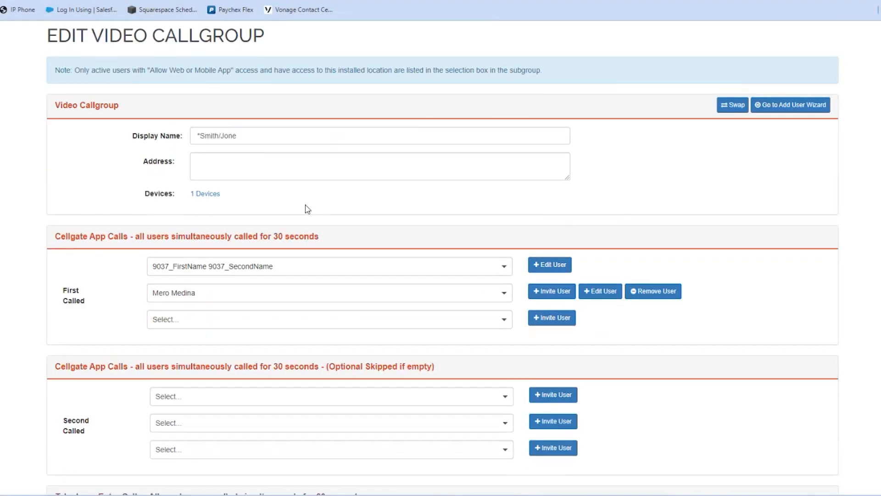
scroll(308, 209, down, 1)
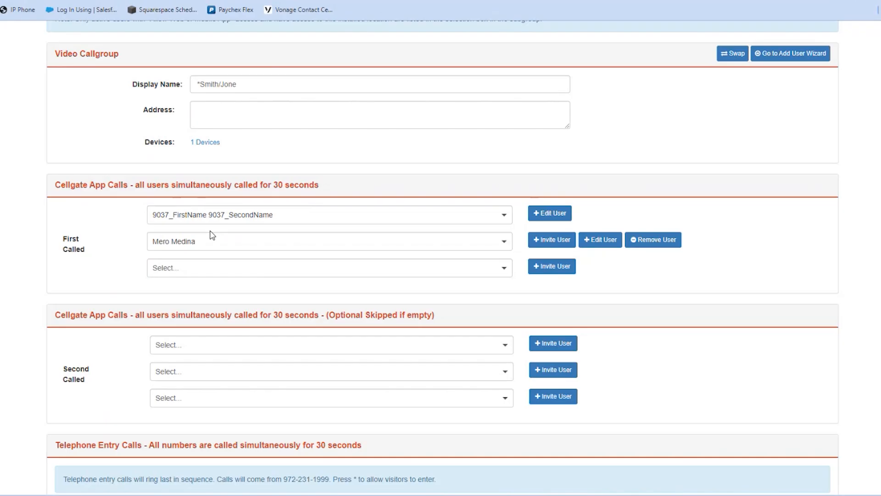
scroll(214, 239, down, 3)
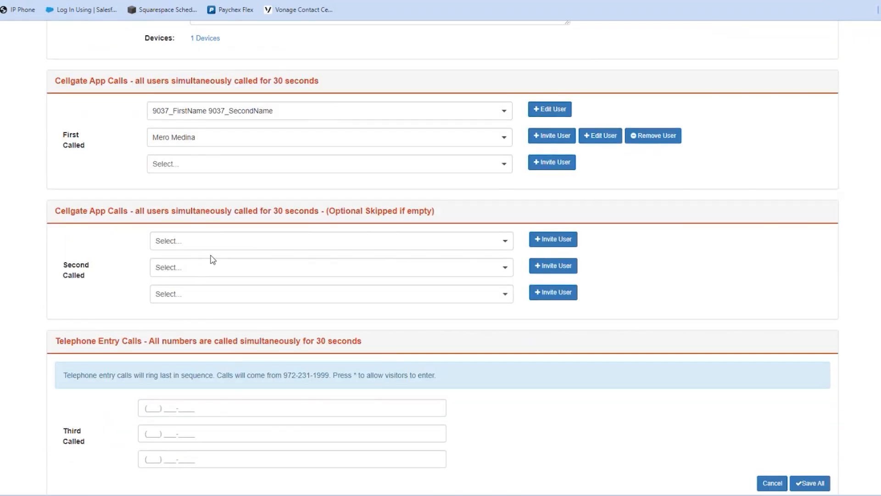
scroll(216, 264, down, 1)
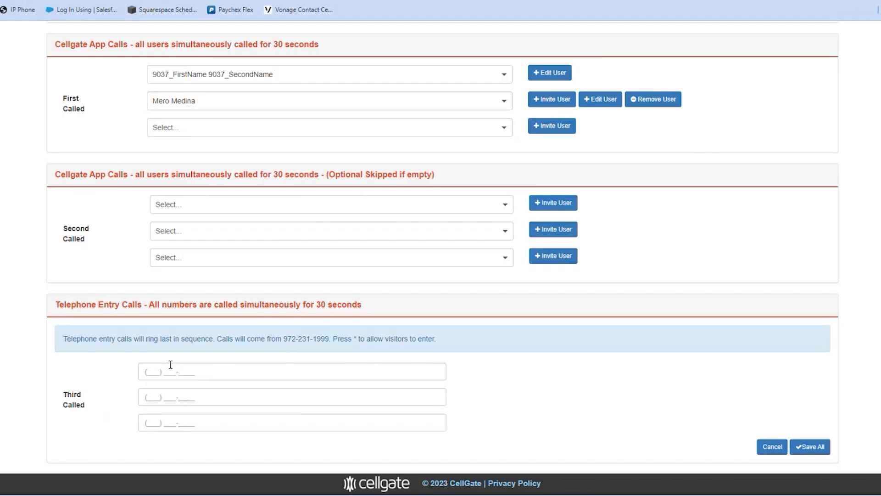
scroll(223, 132, up, 1)
scroll(268, 281, down, 1)
scroll(245, 364, up, 1)
scroll(248, 365, down, 1)
scroll(815, 440, up, 1)
scroll(579, 305, up, 3)
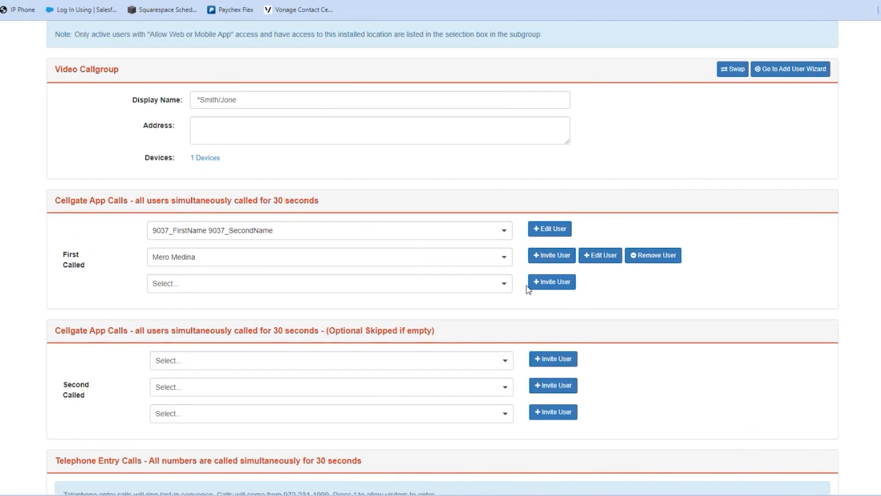
scroll(528, 289, up, 3)
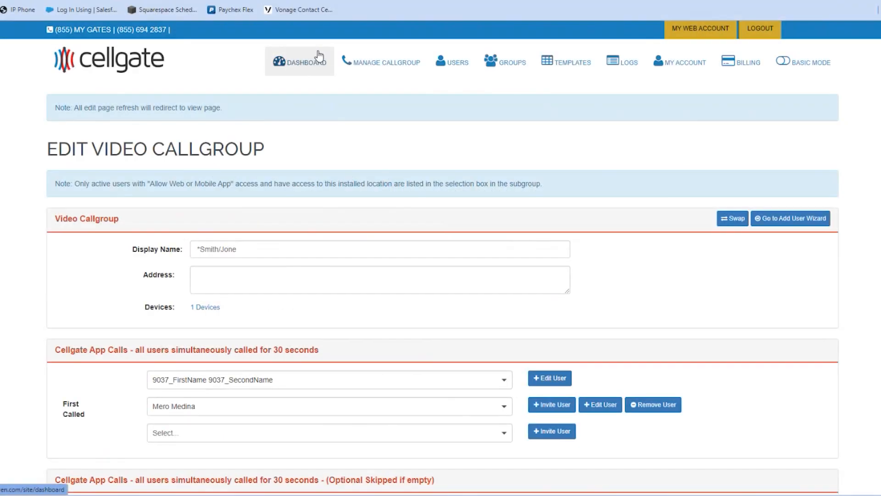
Step: Go to Manage Callgroup > Video Callgroup and select all six callgroups with the header checkbox
mouse_move(399, 68)
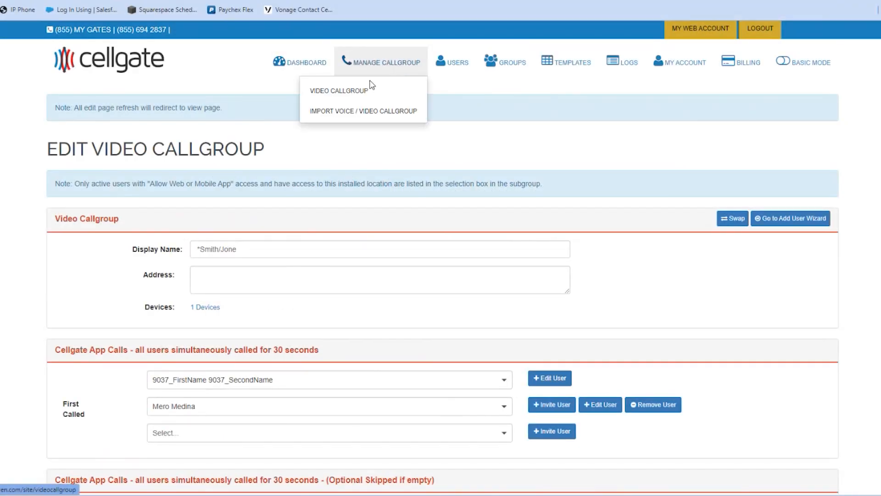
click(343, 91)
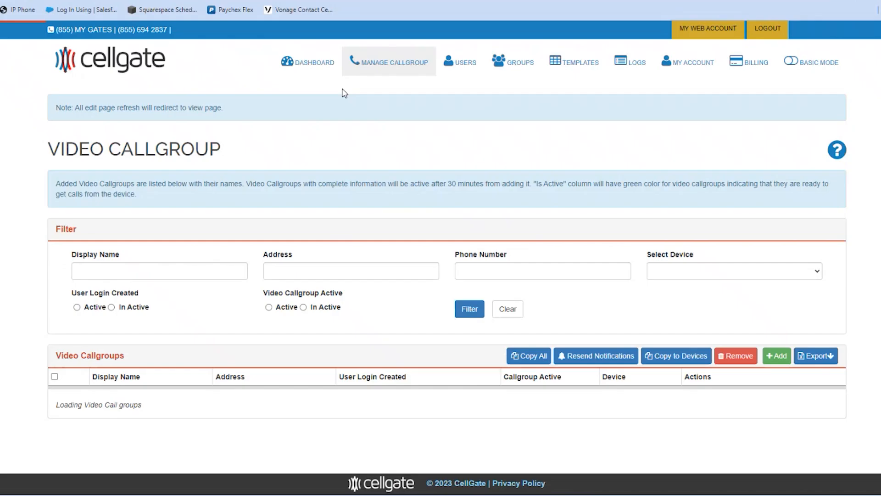
scroll(427, 354, down, 2)
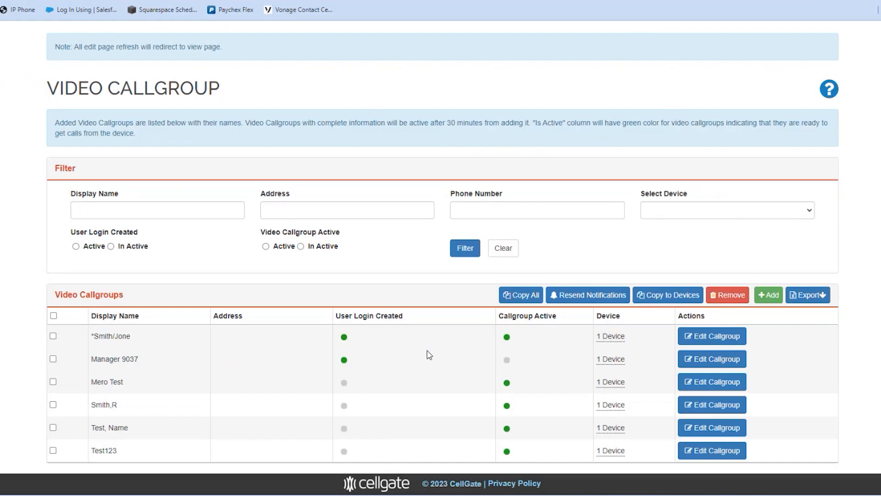
click(54, 317)
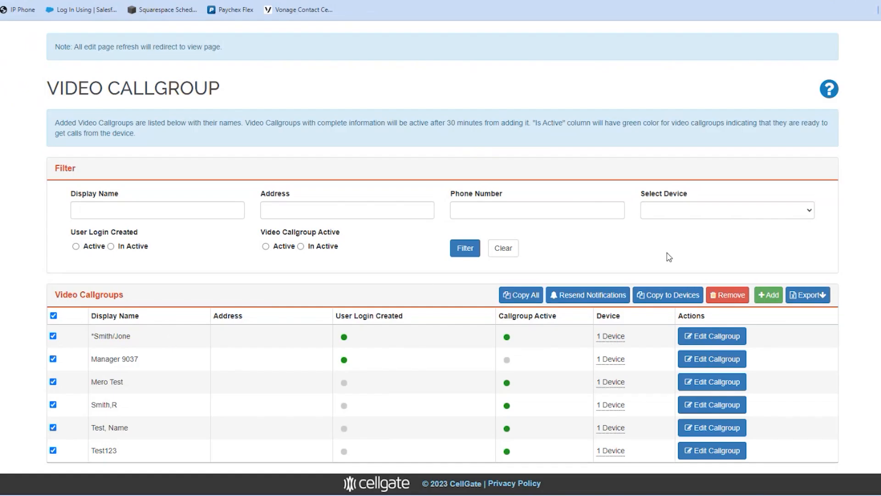
Step: Resend an Email notification to the six callgroups, scheduled for 03/20/2024
click(617, 298)
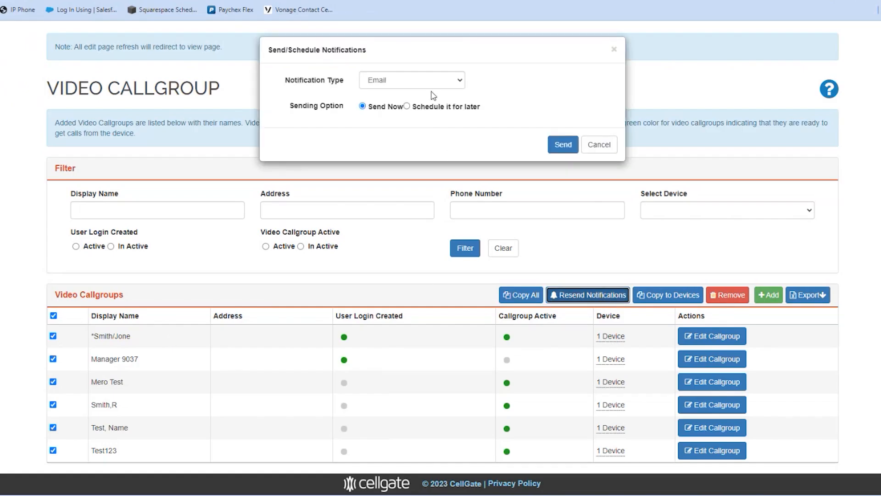
click(396, 81)
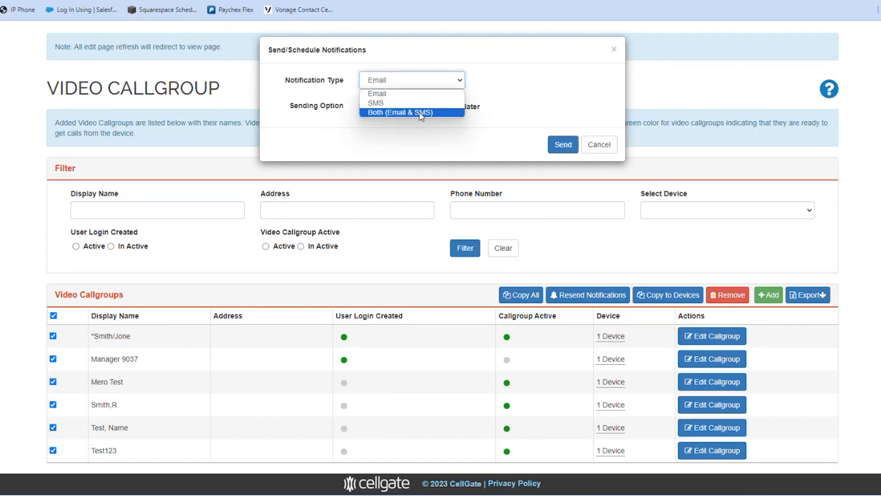
click(549, 85)
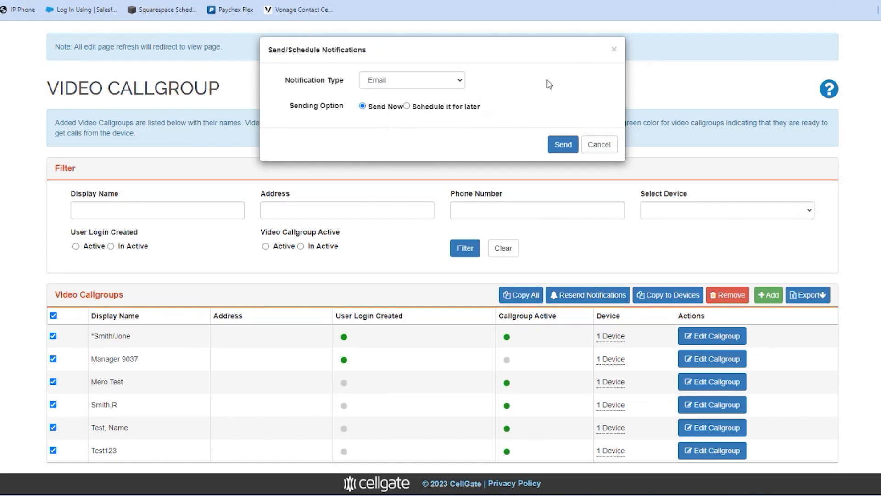
click(404, 80)
click(504, 87)
click(407, 106)
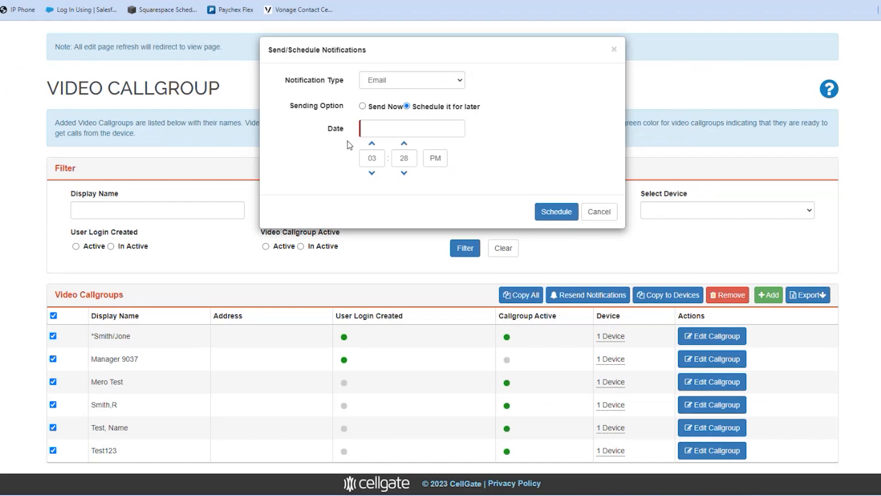
click(396, 130)
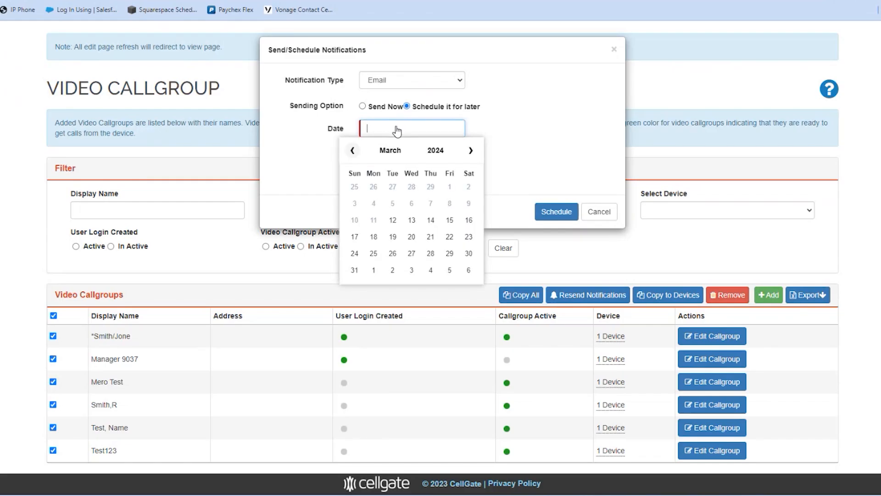
click(411, 238)
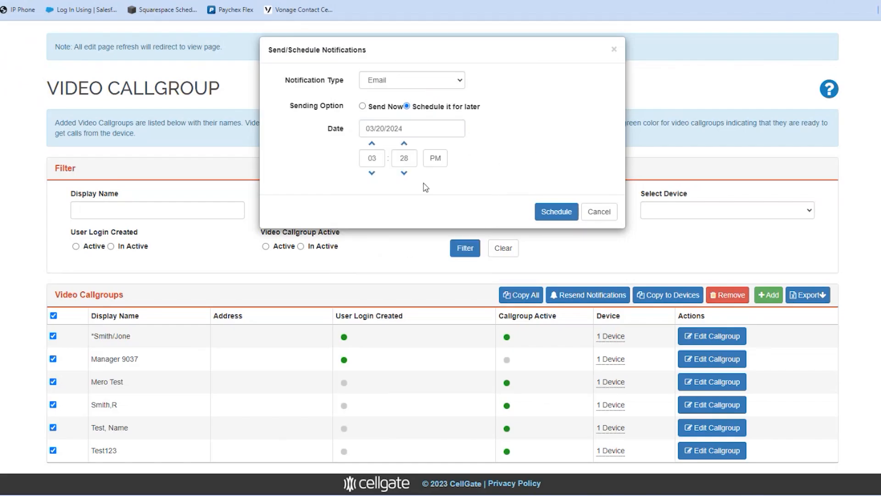
click(550, 210)
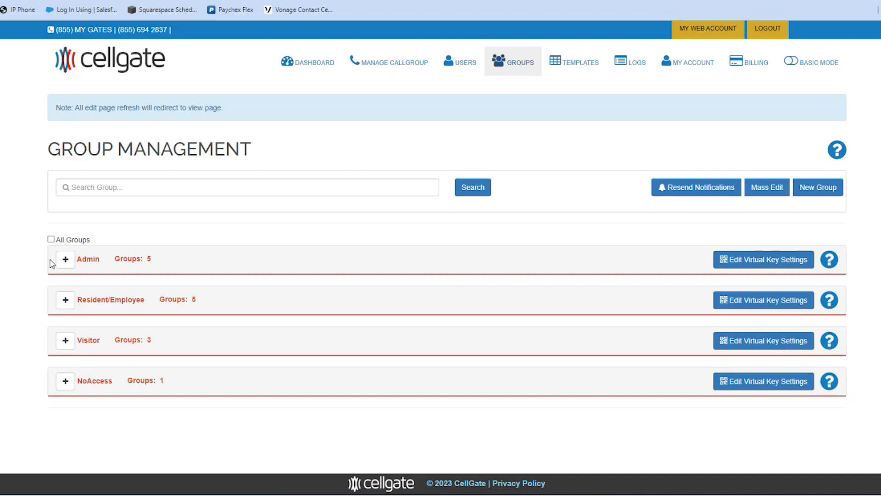
Step: Expand the Admin group, select Account Admin, and open its virtual key settings
click(65, 260)
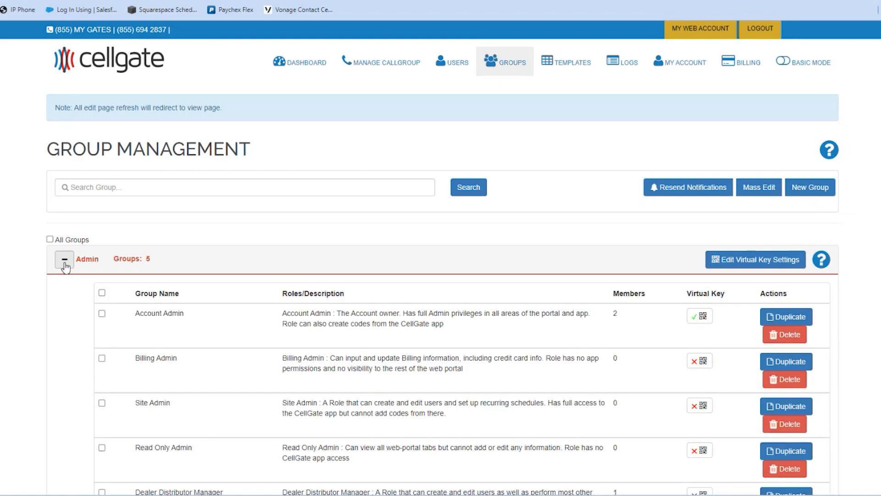
scroll(382, 321, down, 1)
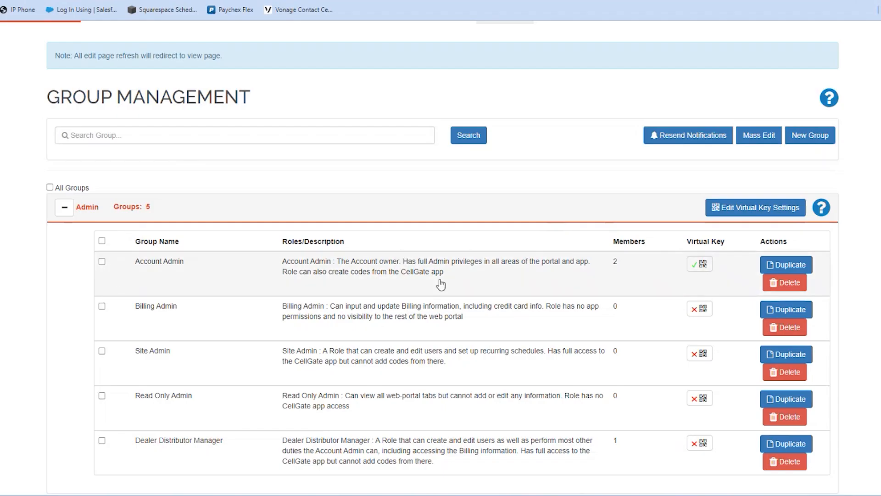
click(102, 261)
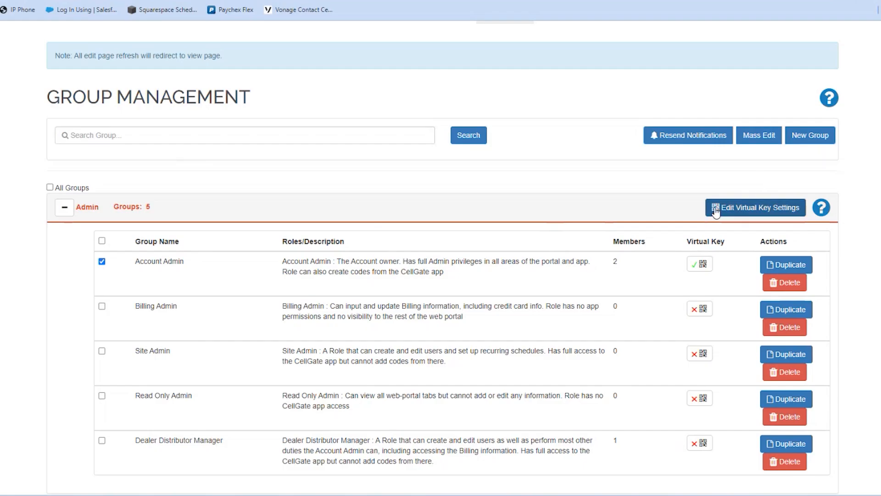
click(749, 210)
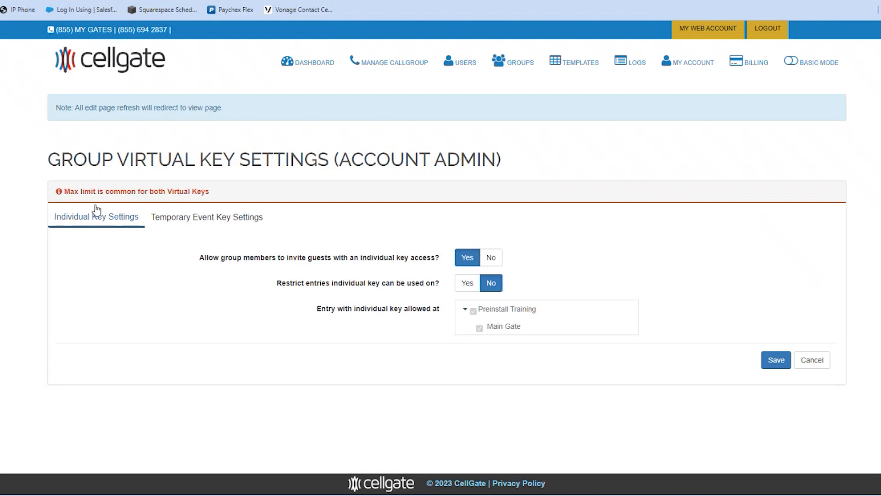
Step: Set Account Admin's temporary-event guest virtual keys to a 7-day maximum and save
click(199, 221)
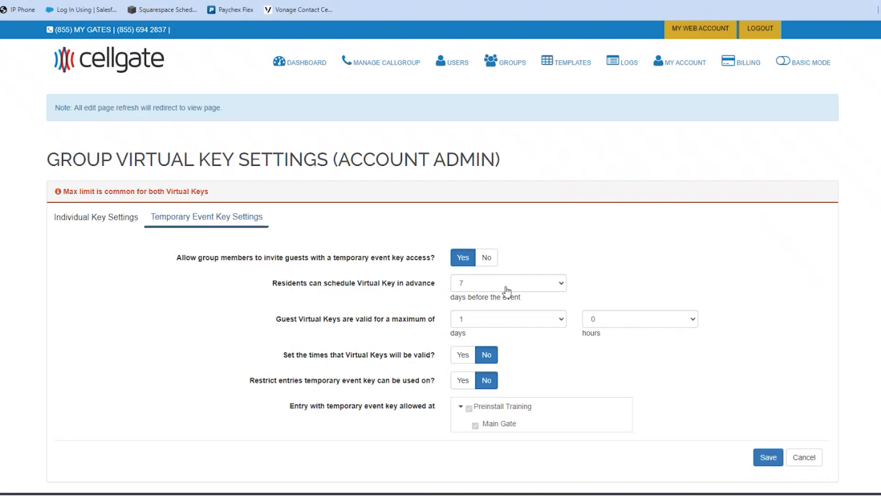
click(499, 324)
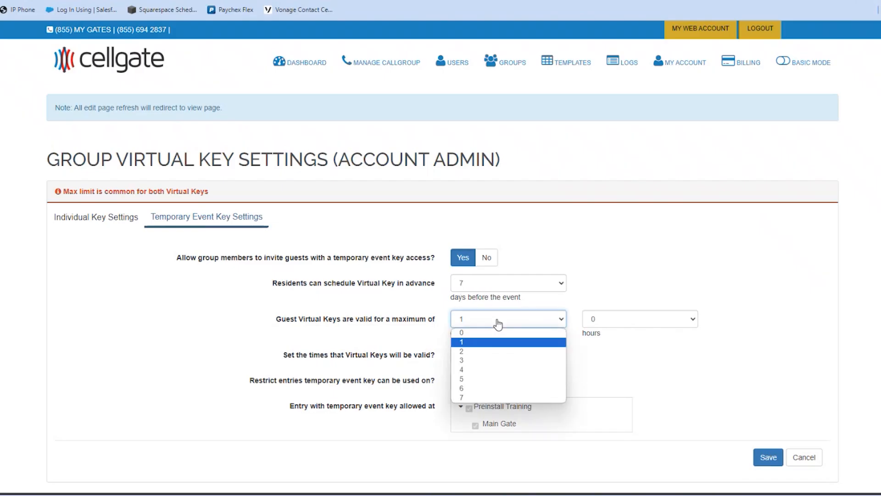
click(481, 397)
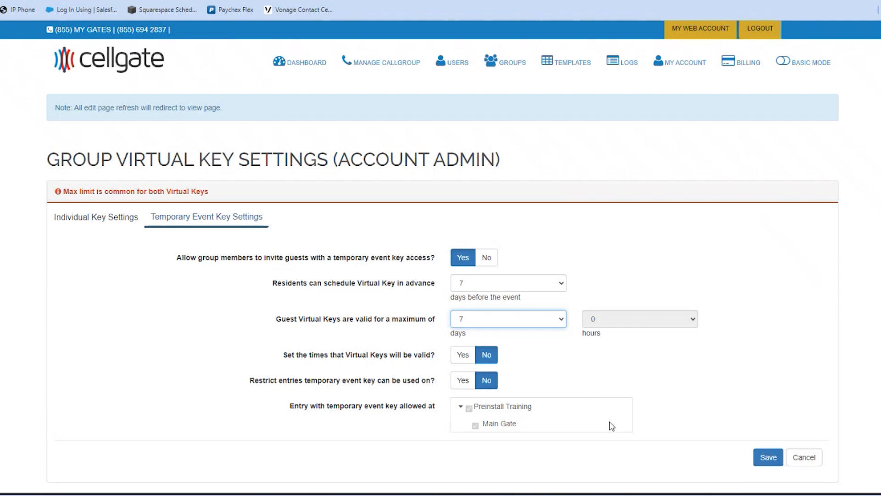
click(97, 218)
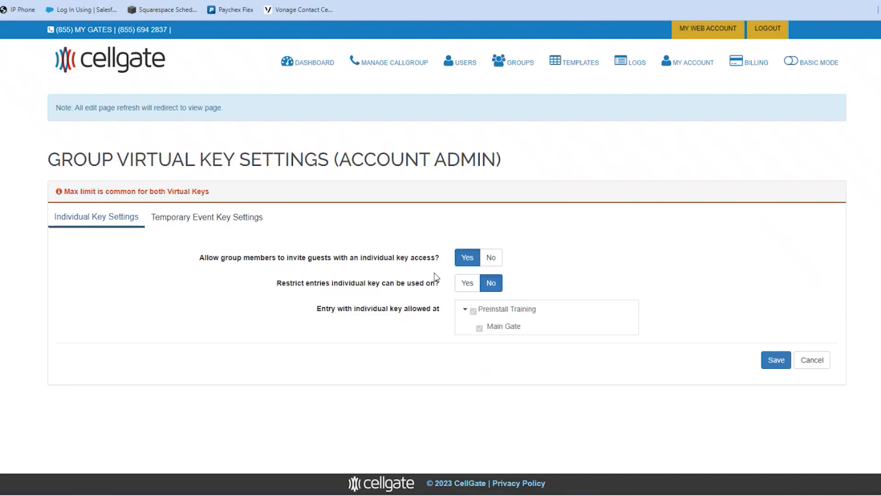
click(787, 359)
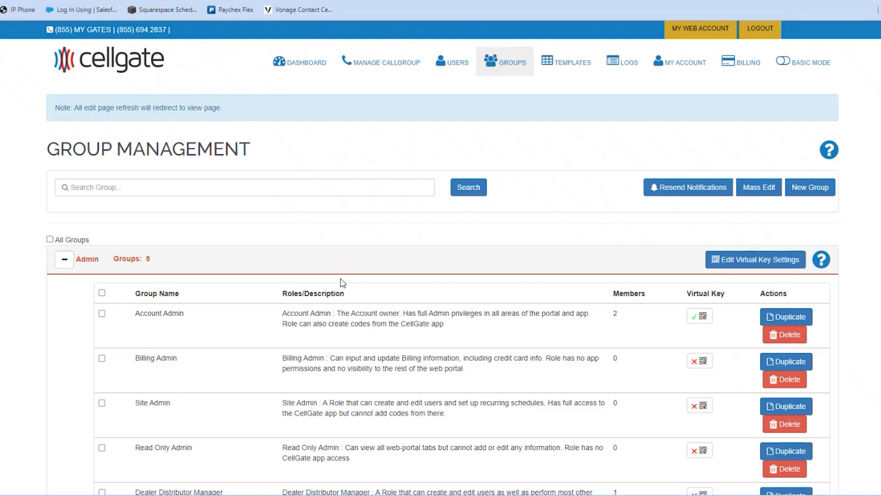
Step: Expand the Resident/Employee and NoAccess groups and scroll through their role tables
scroll(344, 271, down, 2)
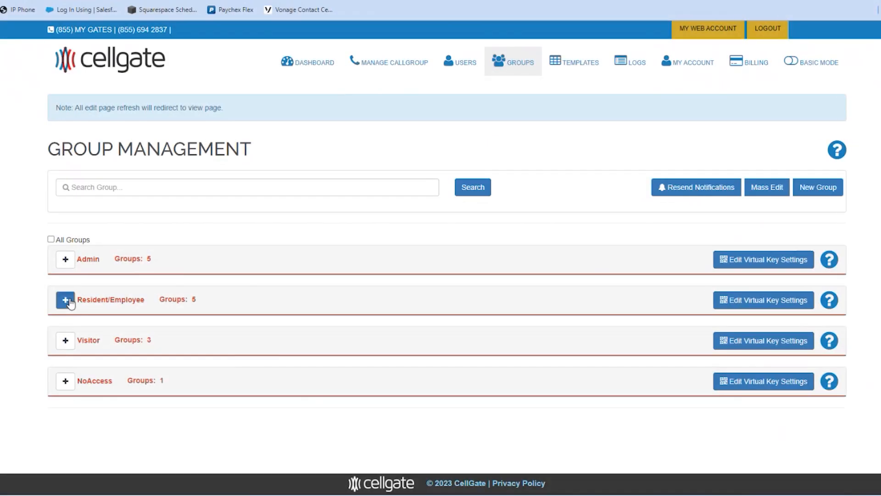
click(68, 301)
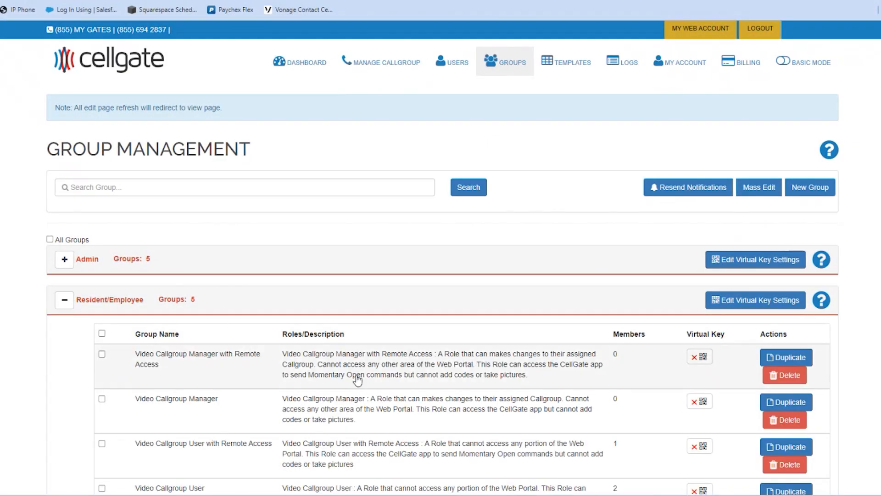
scroll(357, 379, down, 2)
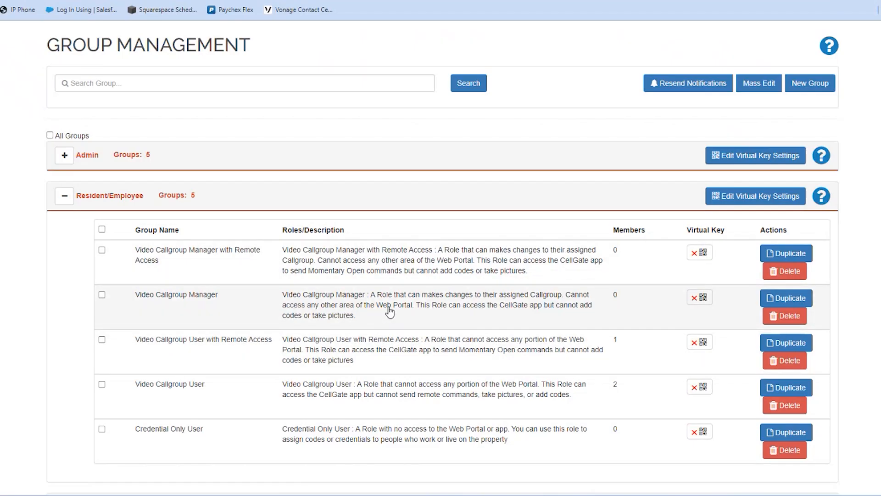
scroll(353, 316, down, 1)
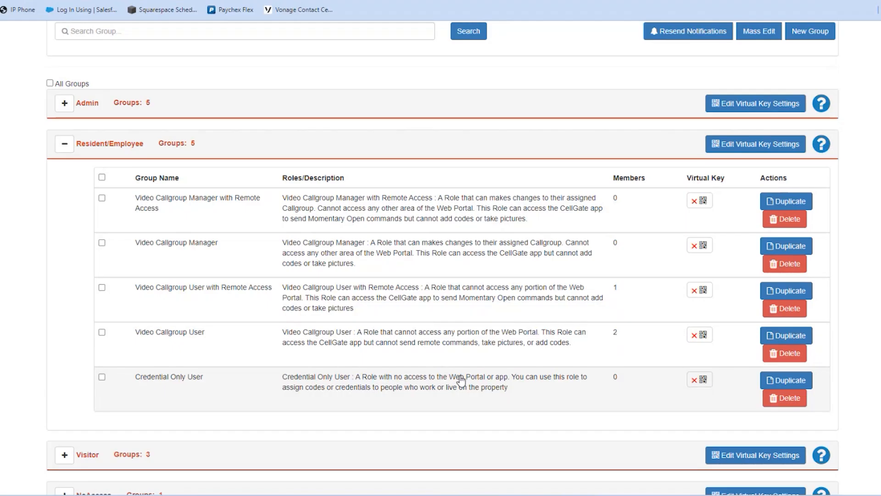
scroll(462, 381, down, 2)
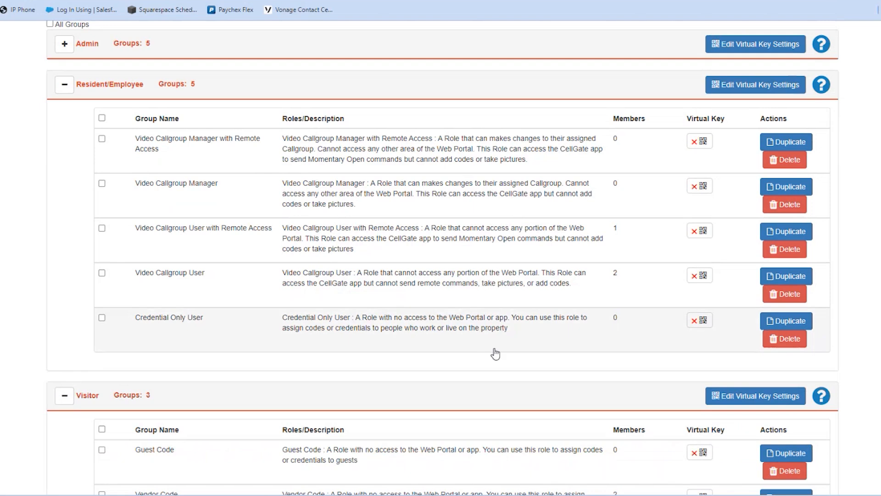
scroll(495, 354, down, 3)
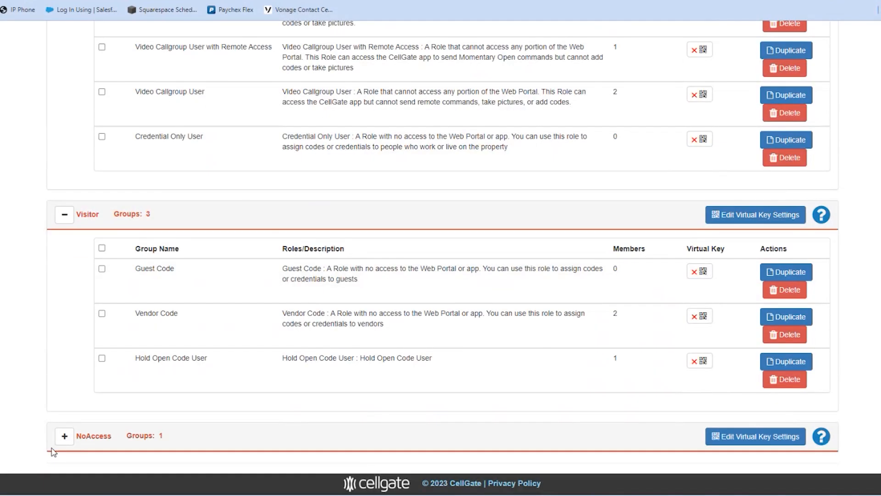
click(65, 436)
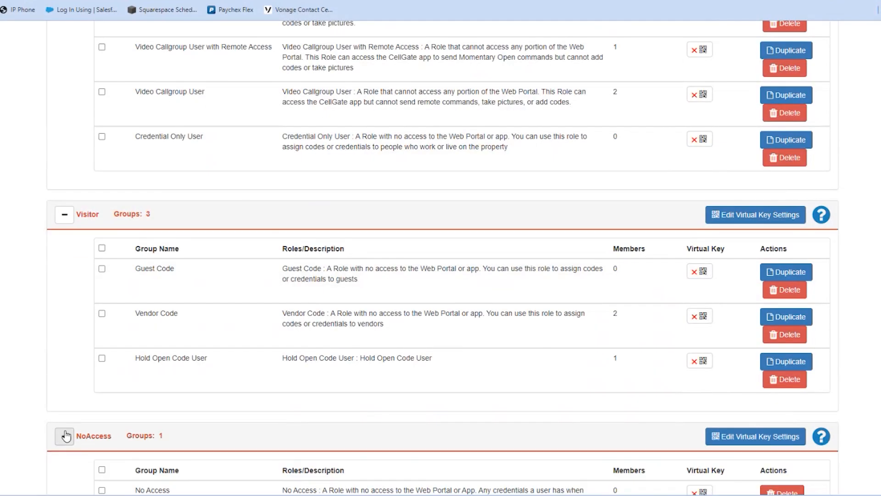
scroll(331, 360, down, 2)
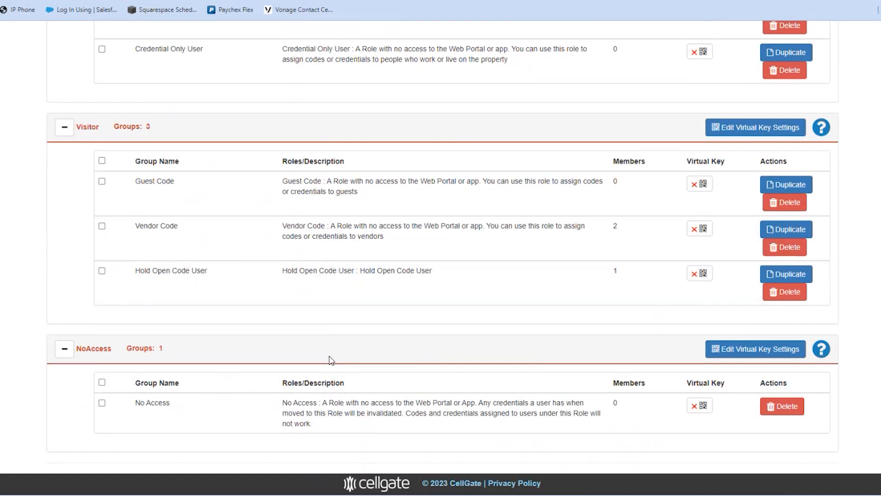